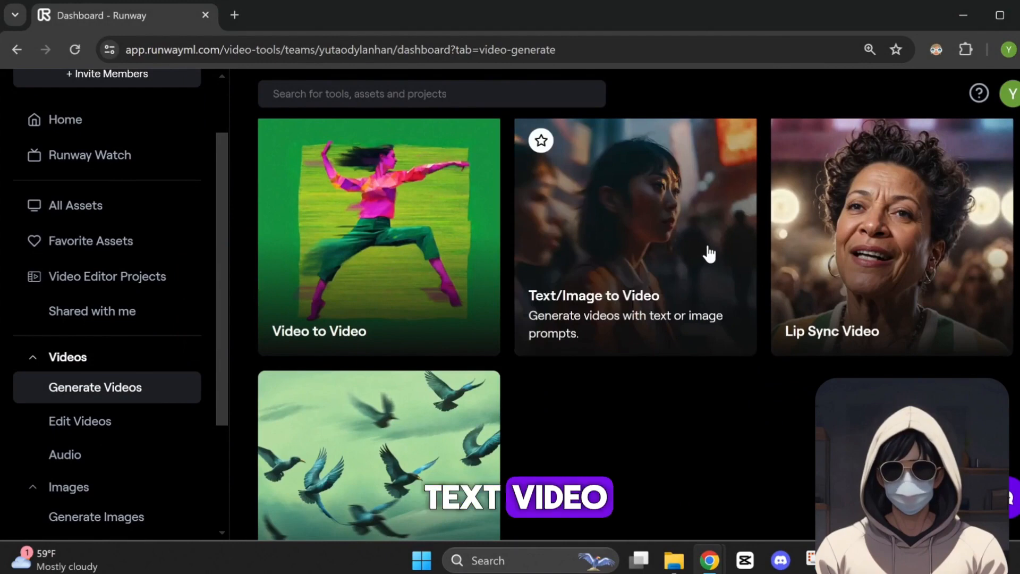
Generate free previews in Text/Image to Video from the prompt "a bird with black and yellow feathers lands on a sunflower"
left_click(709, 254)
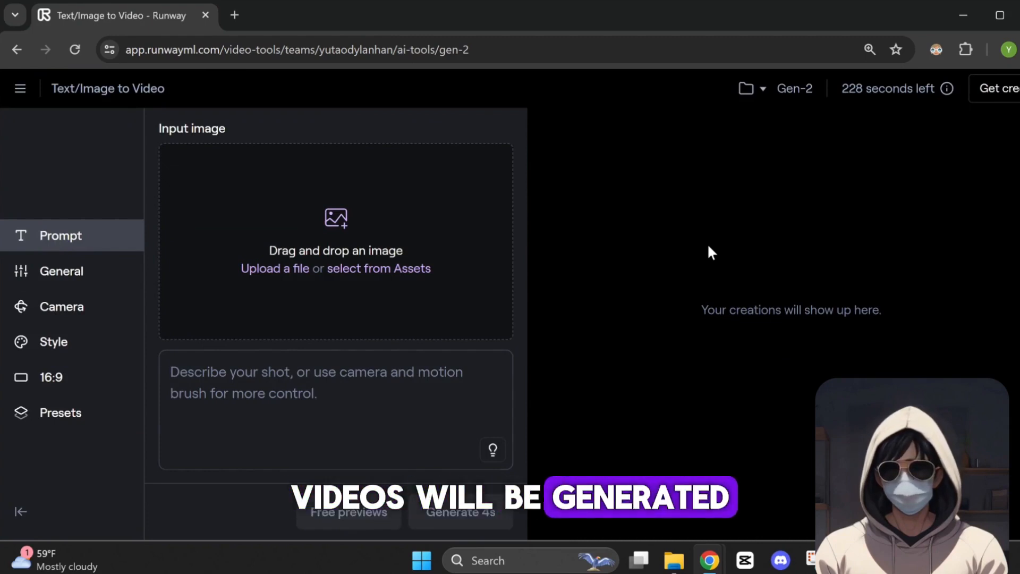
type("a bird with")
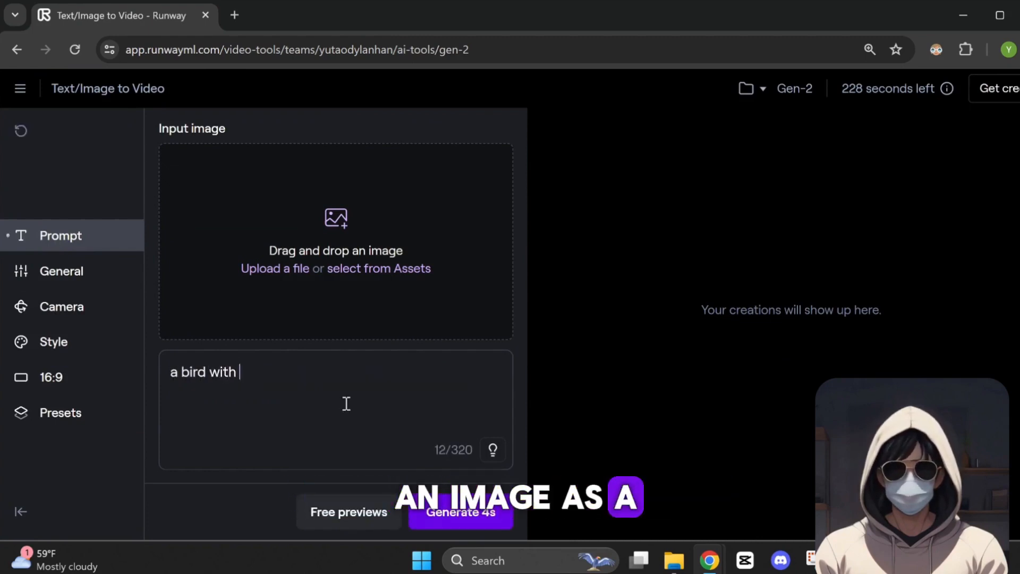
type(" blac")
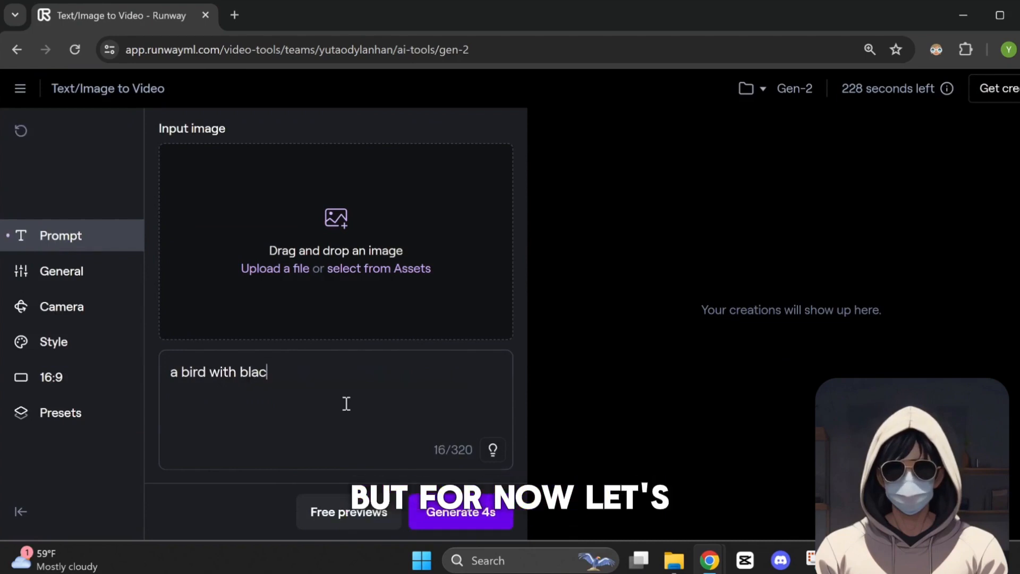
type("k and yellow feathers lands on ")
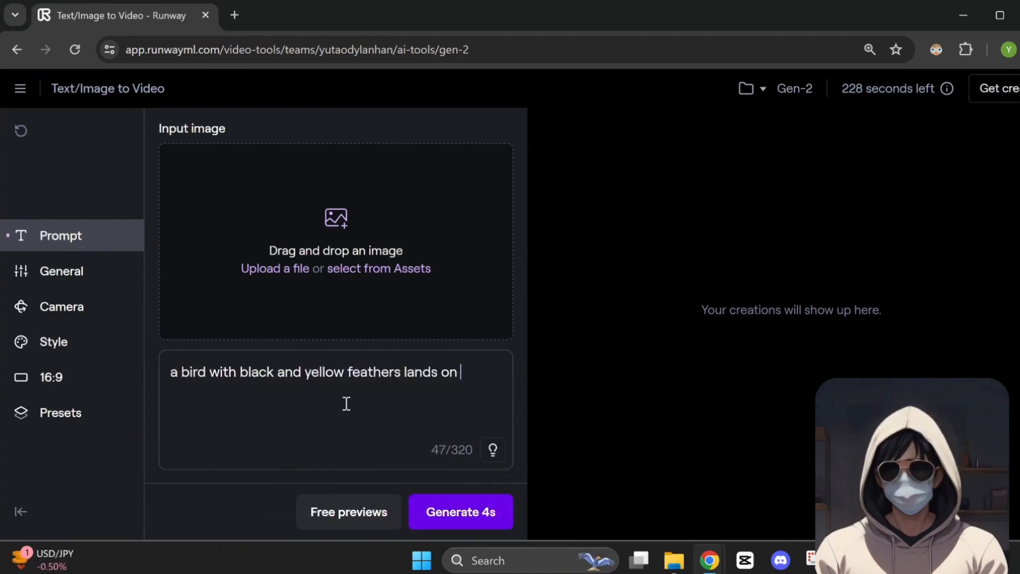
type("a sunflower")
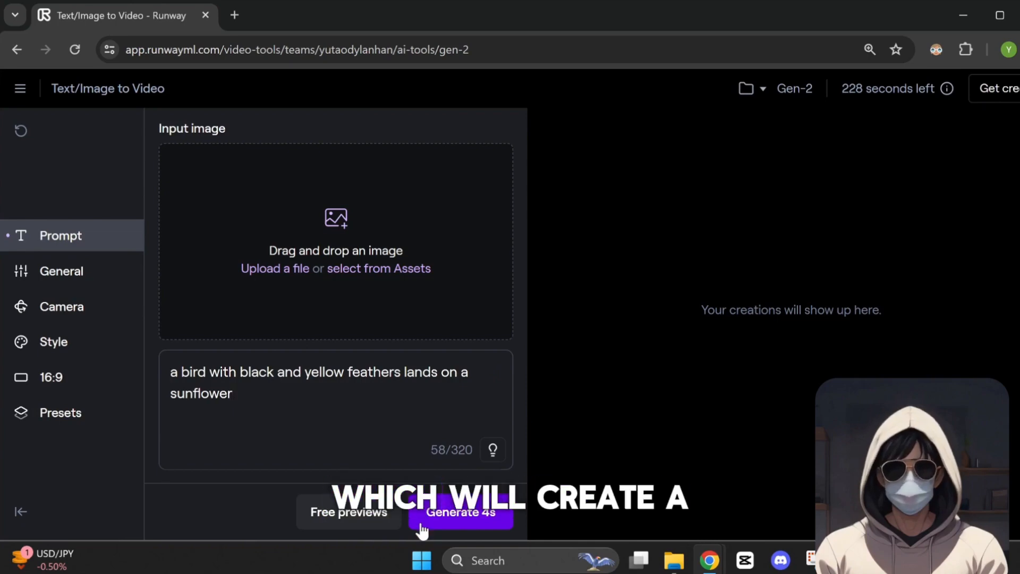
left_click(327, 526)
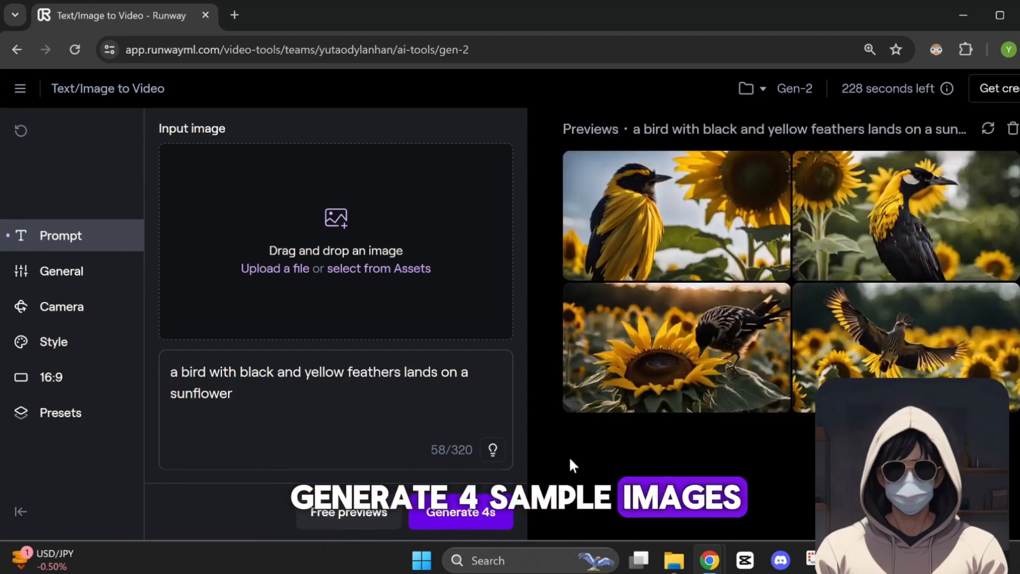
Generate a 4s video using the preview of the bird leaning over the large sunflower as image input, and play the result
mouse_move(748, 403)
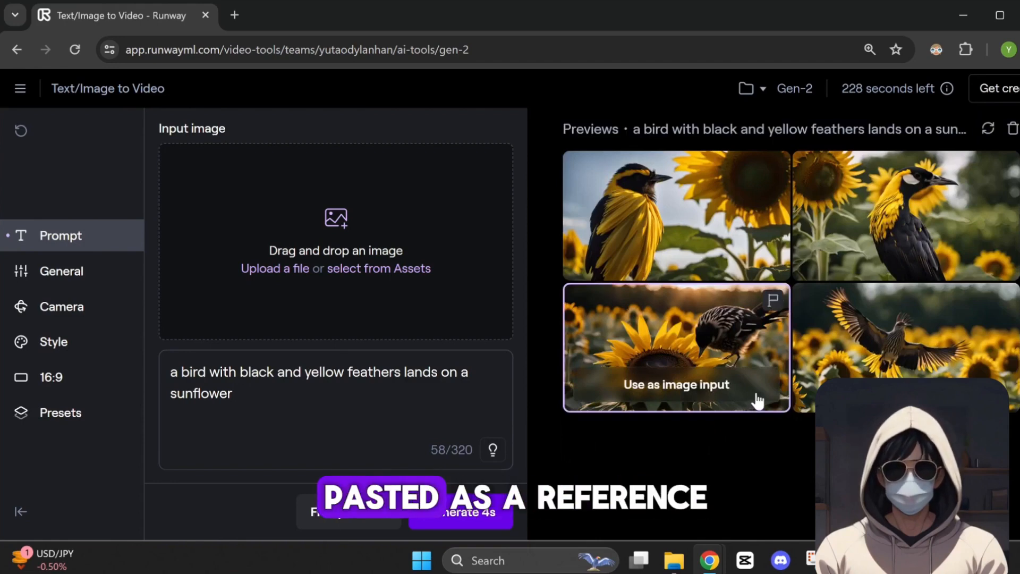
left_click(758, 400)
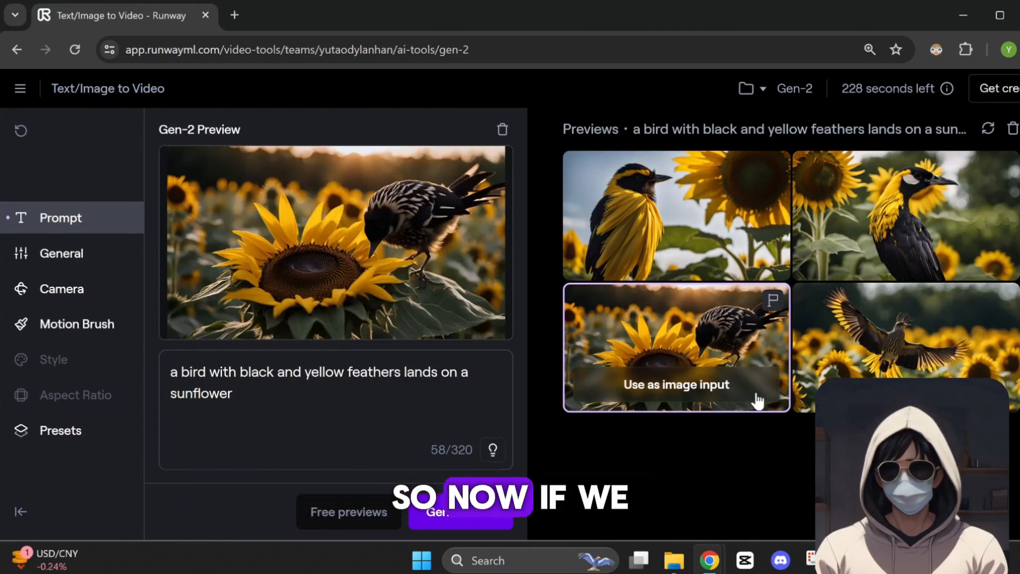
left_click(453, 523)
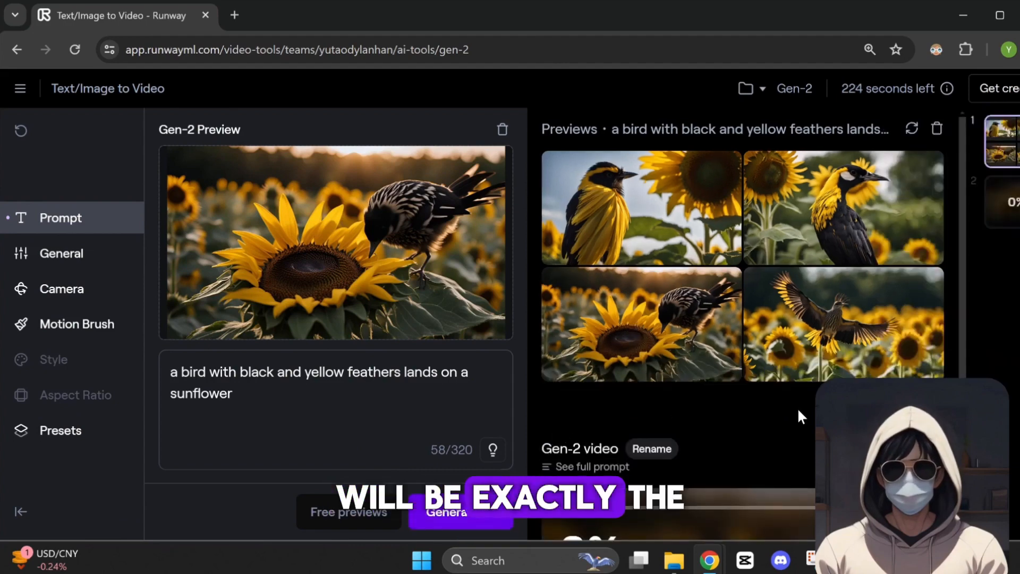
scroll(797, 407, "down", 4)
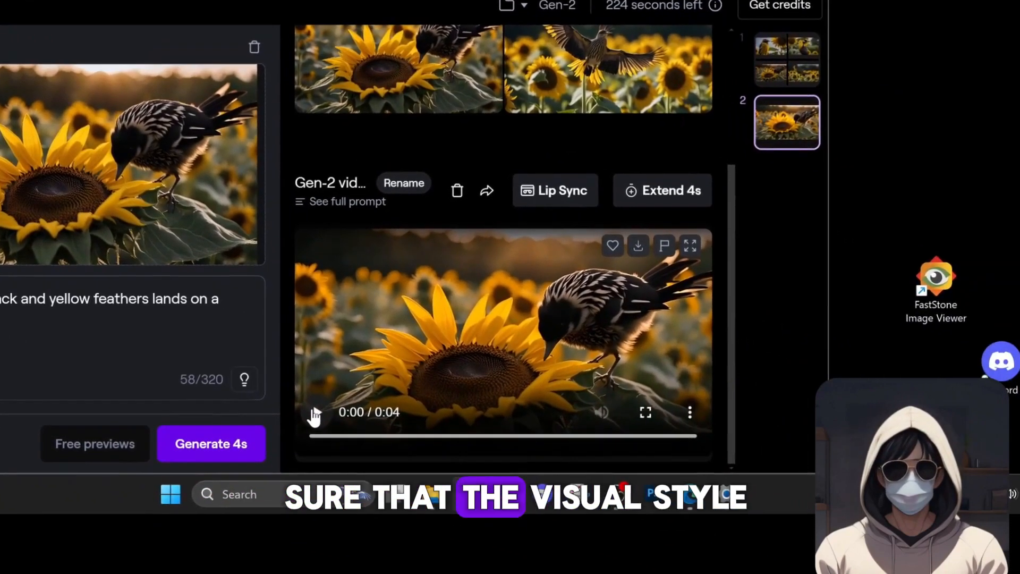
left_click(563, 483)
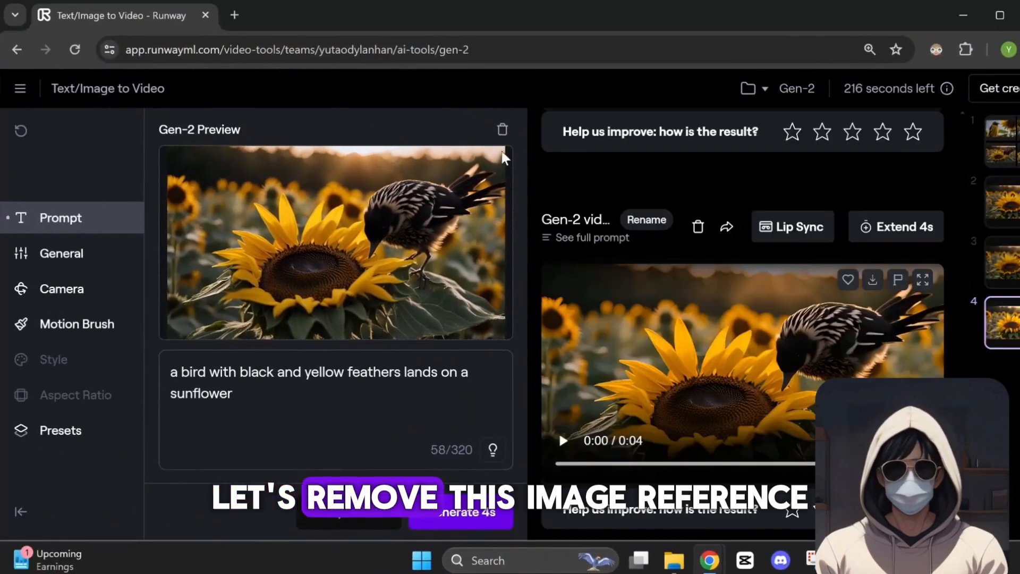
Remove the image reference from the input and review the General settings for resolution and preview prompt weight
left_click(502, 133)
left_click(102, 271)
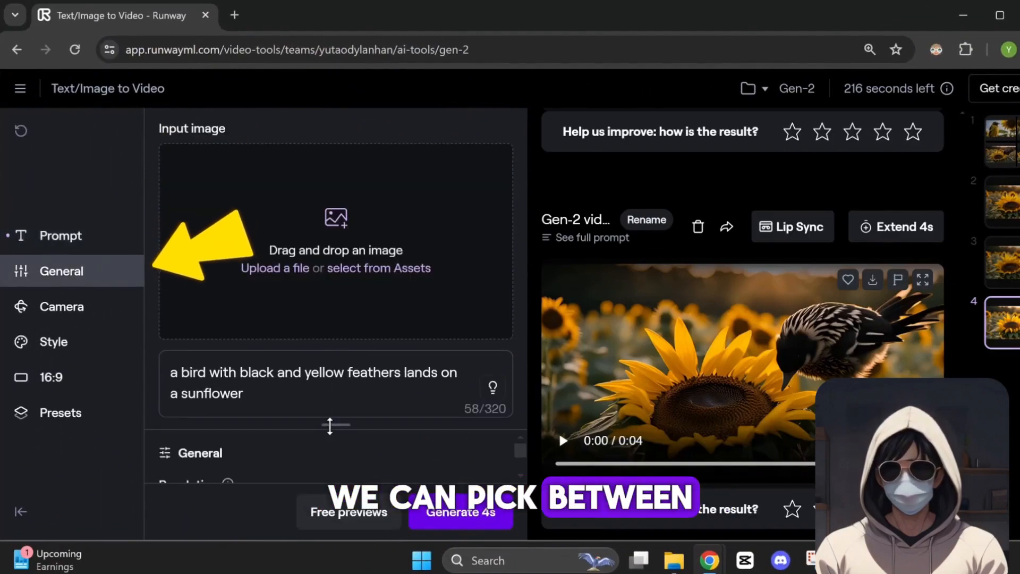
left_click_drag(330, 429, 353, 262)
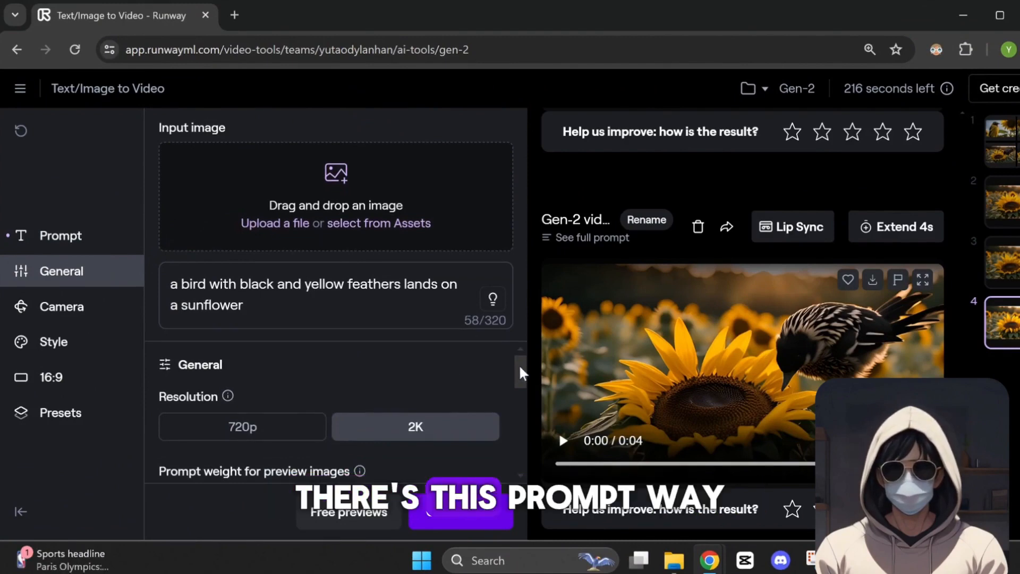
left_click_drag(521, 371, 524, 400)
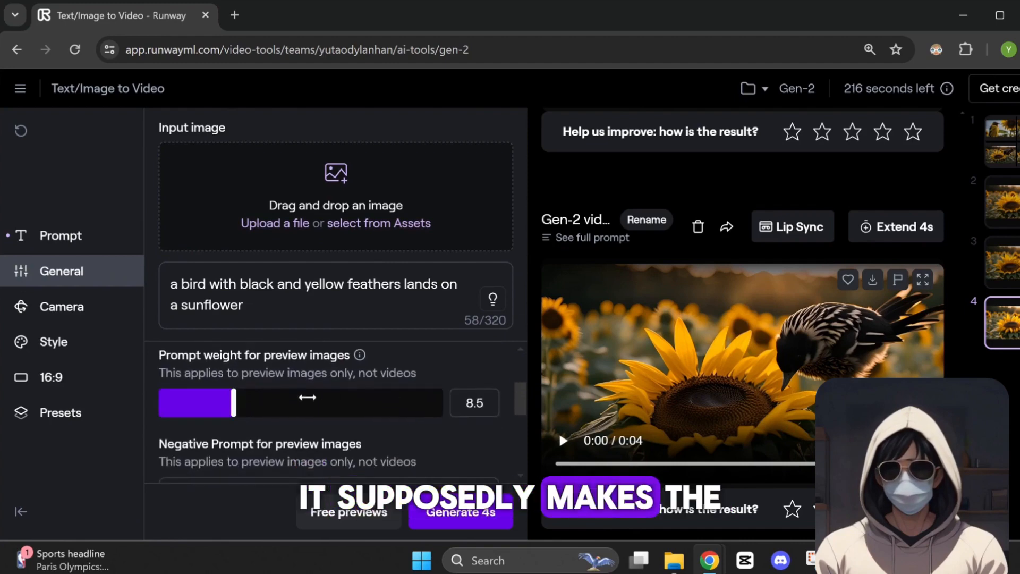
mouse_move(230, 404)
left_mouse_down()
mouse_move(282, 413)
mouse_move(231, 412)
left_mouse_up()
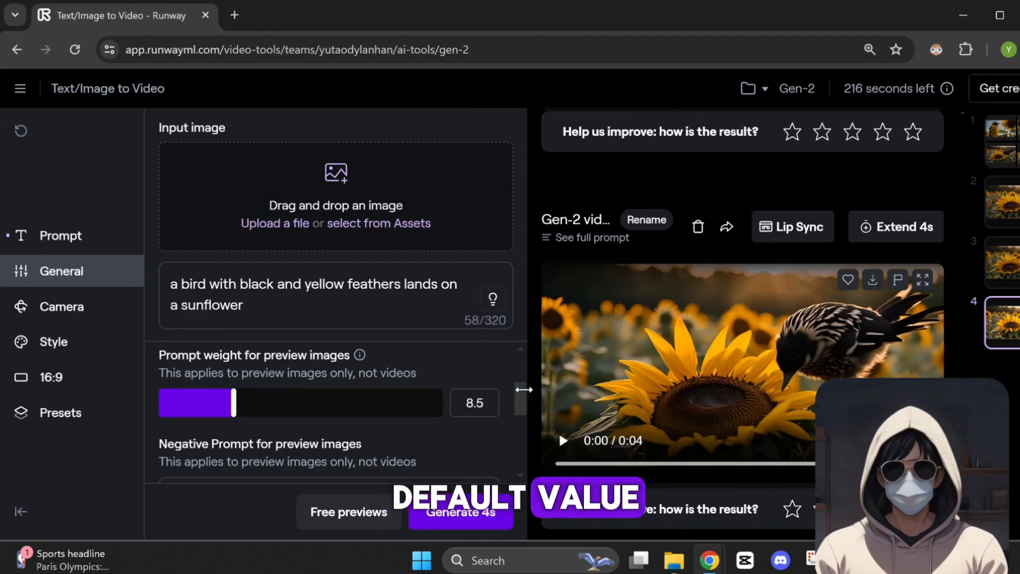
Set the negative prompt for preview images to "grass, green, leaves" and generate free previews
left_click_drag(519, 402, 520, 417)
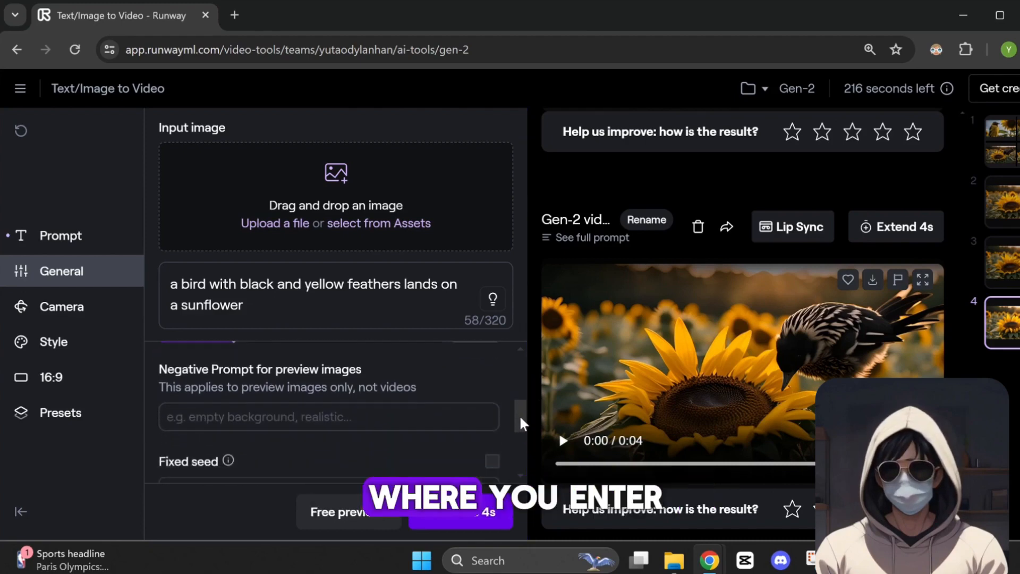
left_click(453, 423)
type("grass, green, leaves")
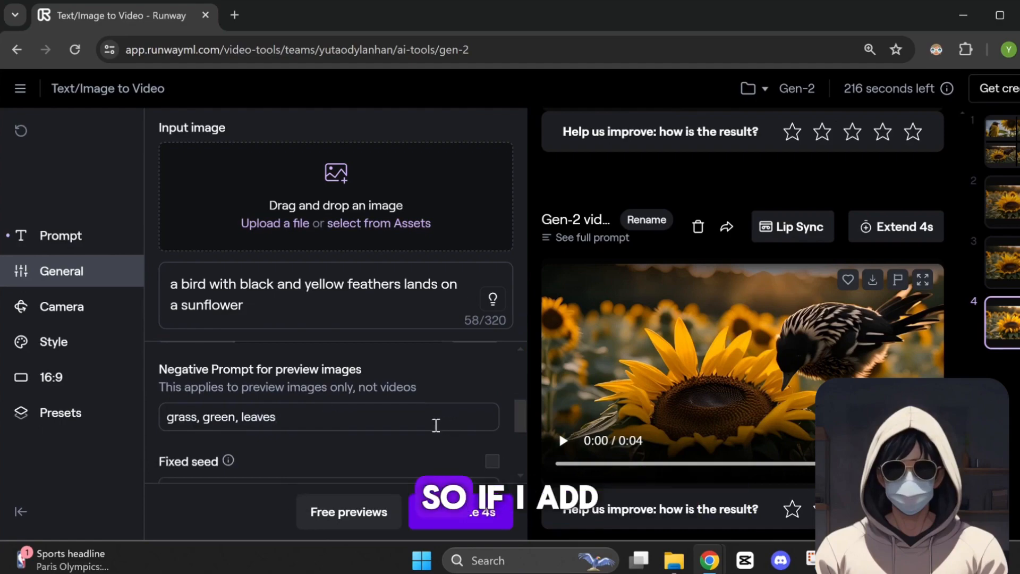
left_click(369, 521)
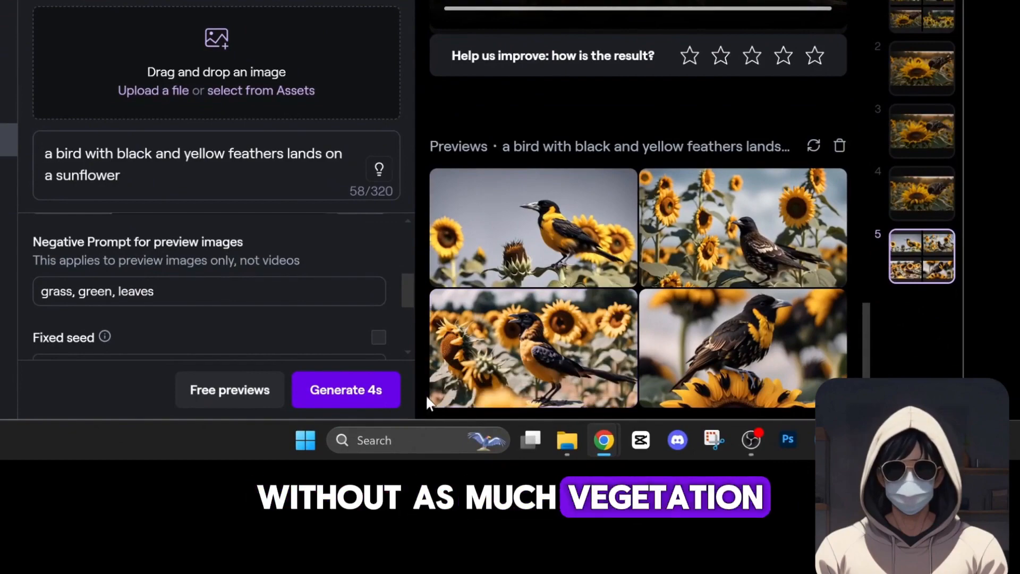
Compare the new bird previews with the first set, and examine the fixed seed and interpolate settings
scroll(425, 395, "up", 10)
scroll(425, 394, "up", 5)
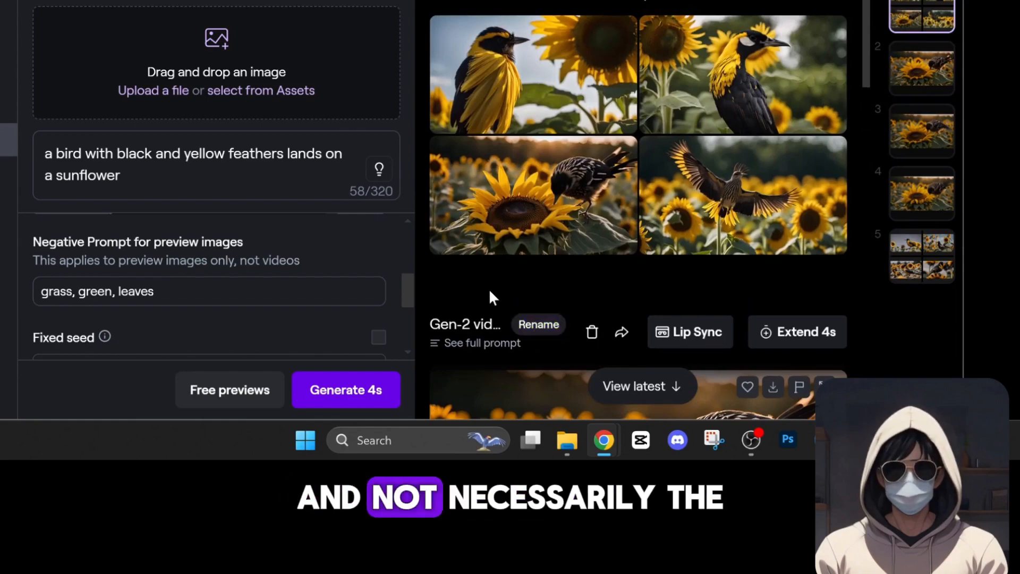
scroll(489, 288, "down", 8)
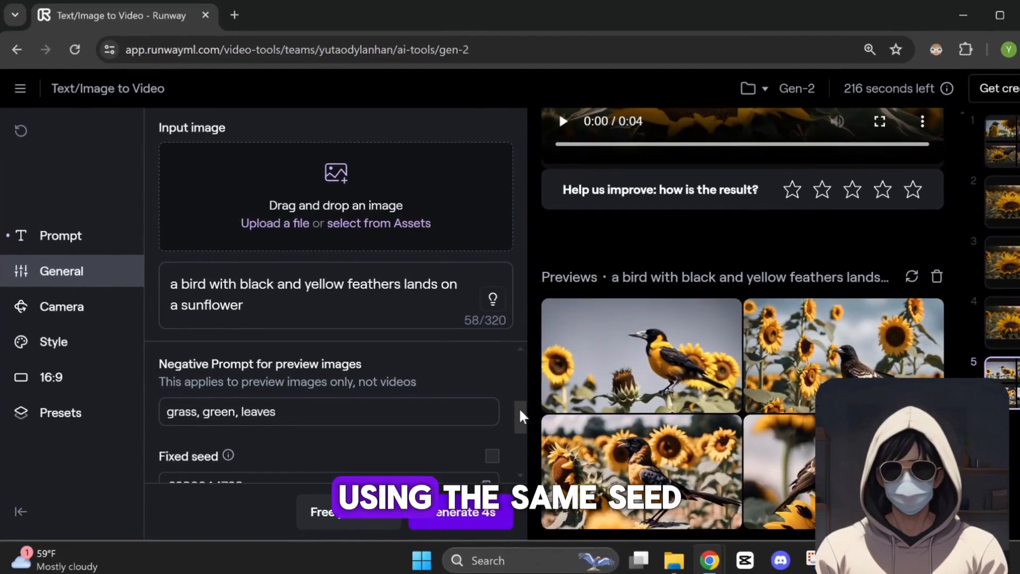
scroll(408, 303, "down", 3)
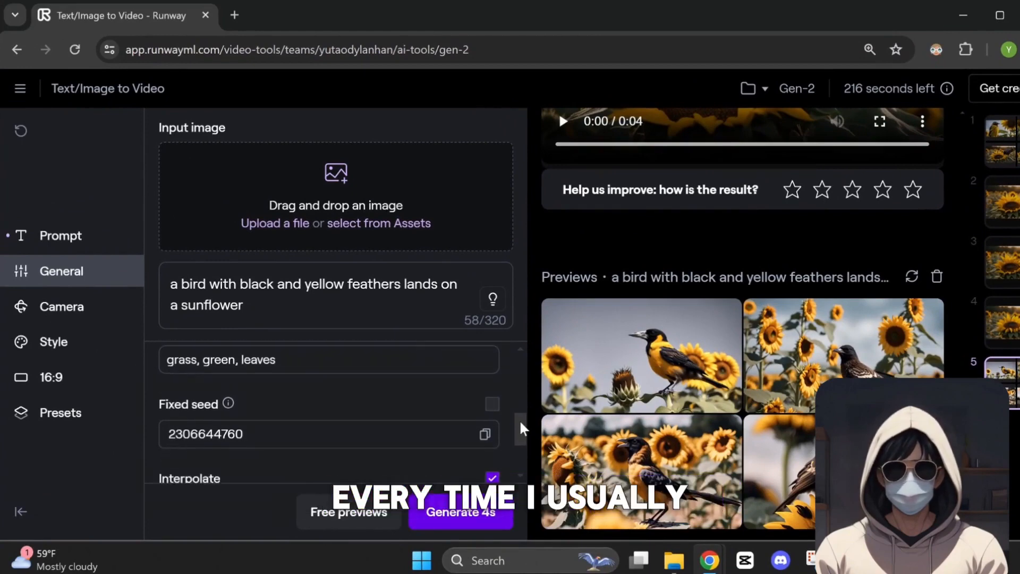
left_click_drag(520, 428, 525, 458)
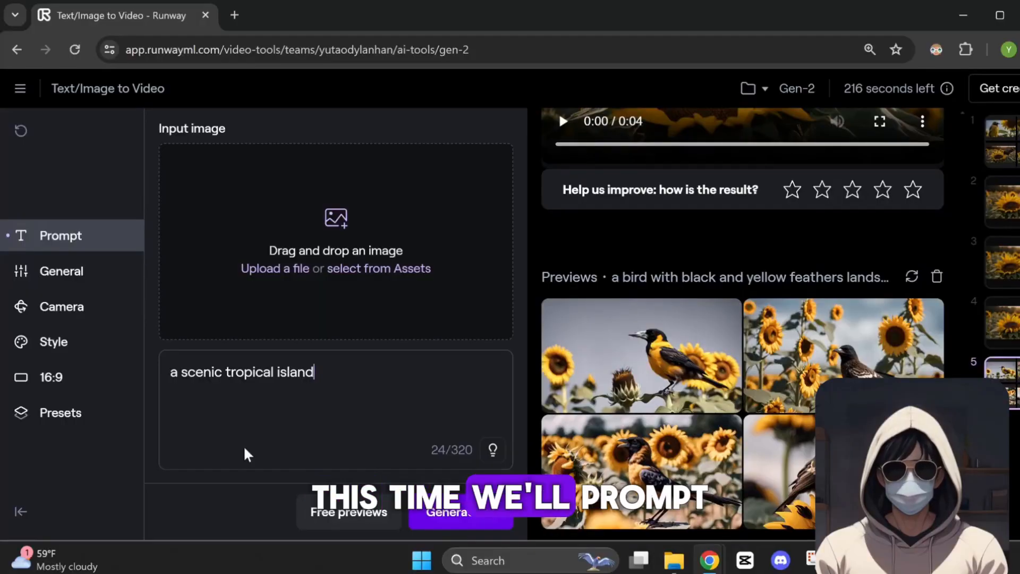
Write the prompt "a scenic tropical island, with palm trees and waves on a bright sunny day"
type(", wi")
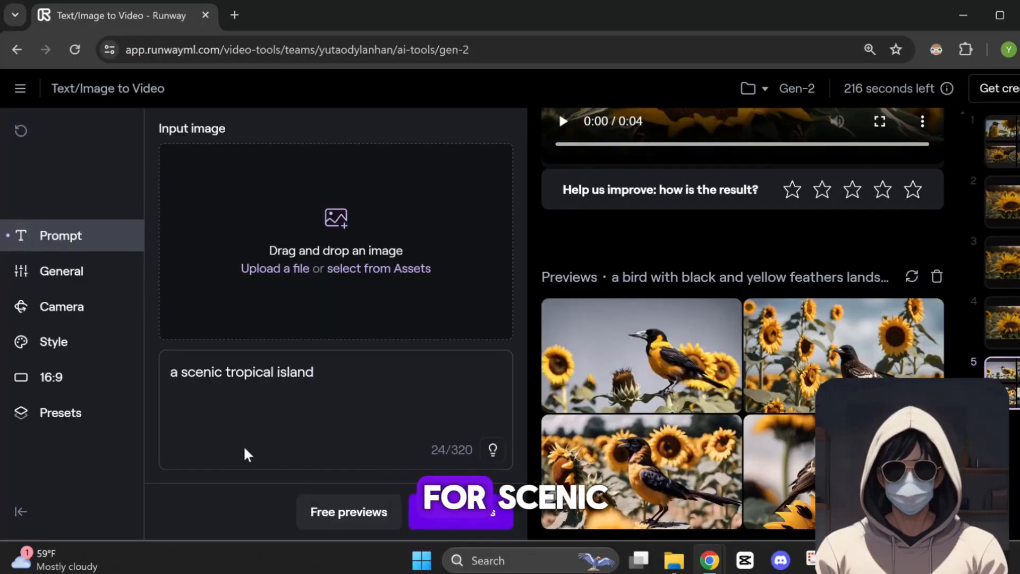
type("th palm tree")
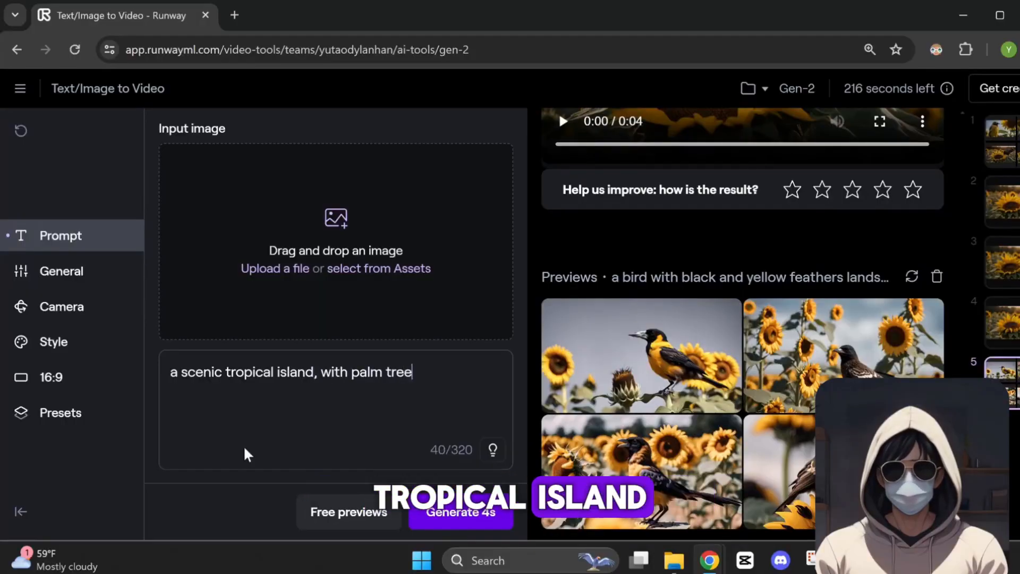
type("s and waves on a bright sunny day")
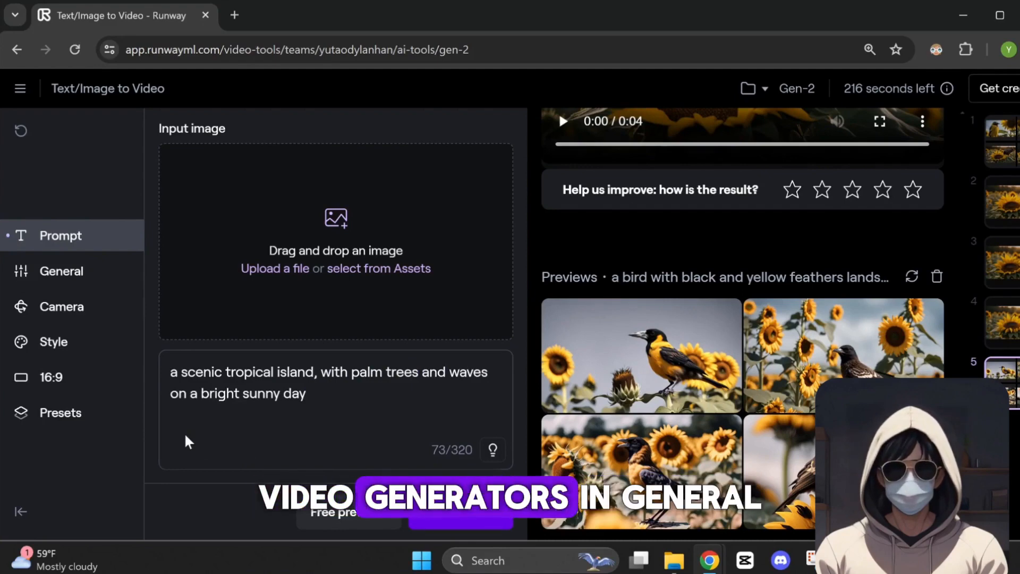
Browse the available video styles and apply the Impressionist style to the tropical island prompt
left_click(86, 346)
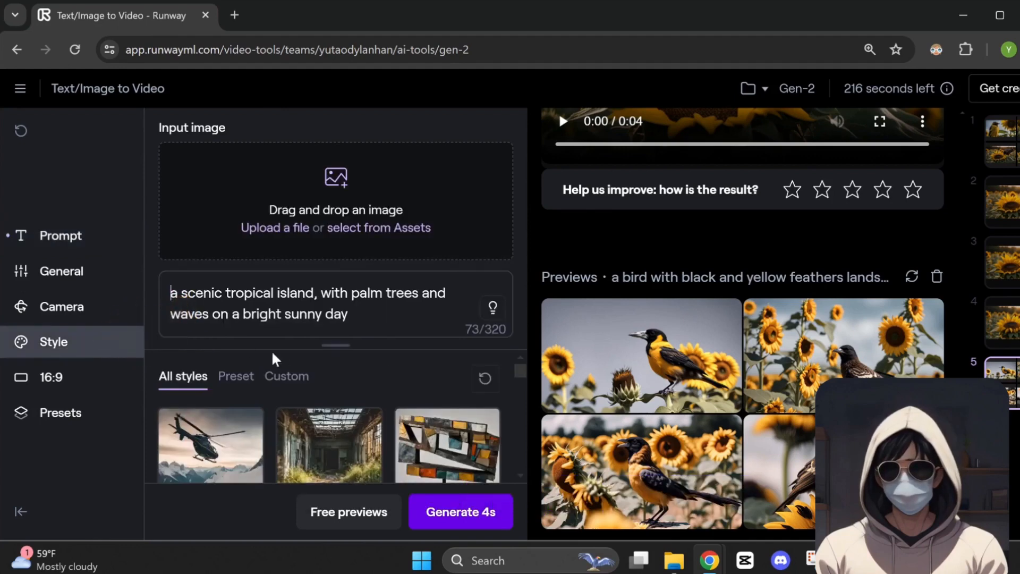
left_click_drag(333, 347, 343, 291)
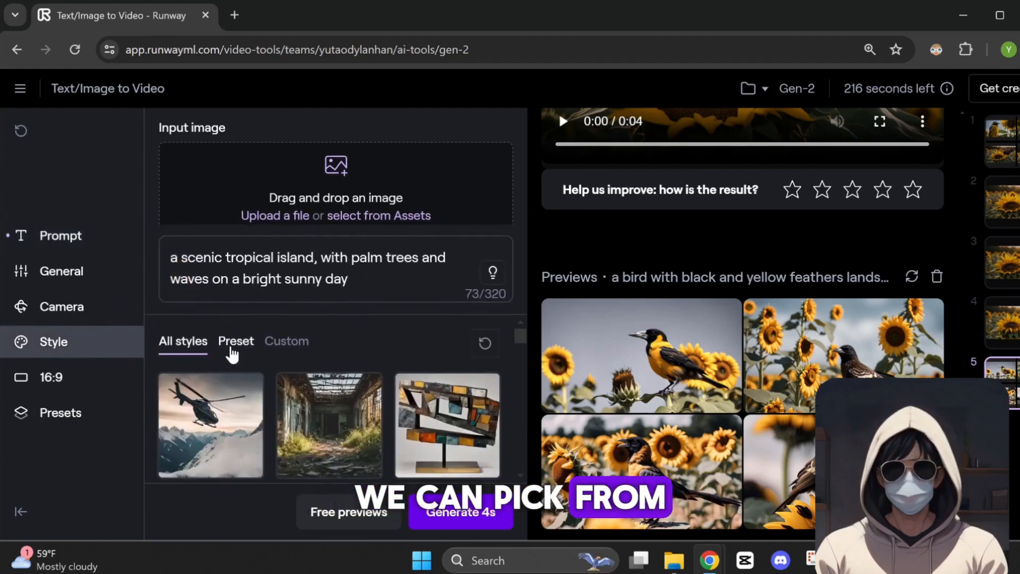
scroll(393, 346, "down", 3)
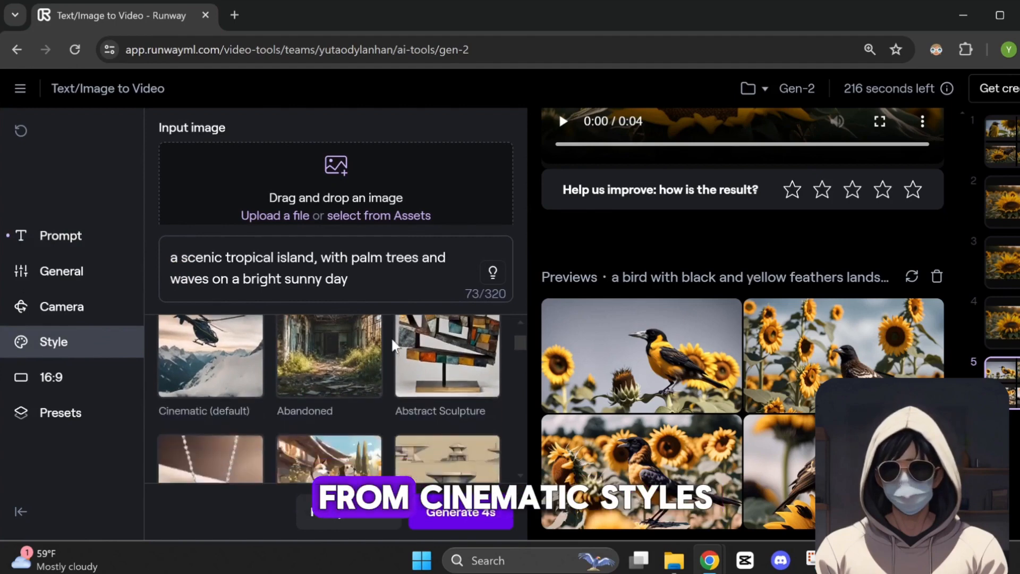
scroll(271, 363, "down", 3)
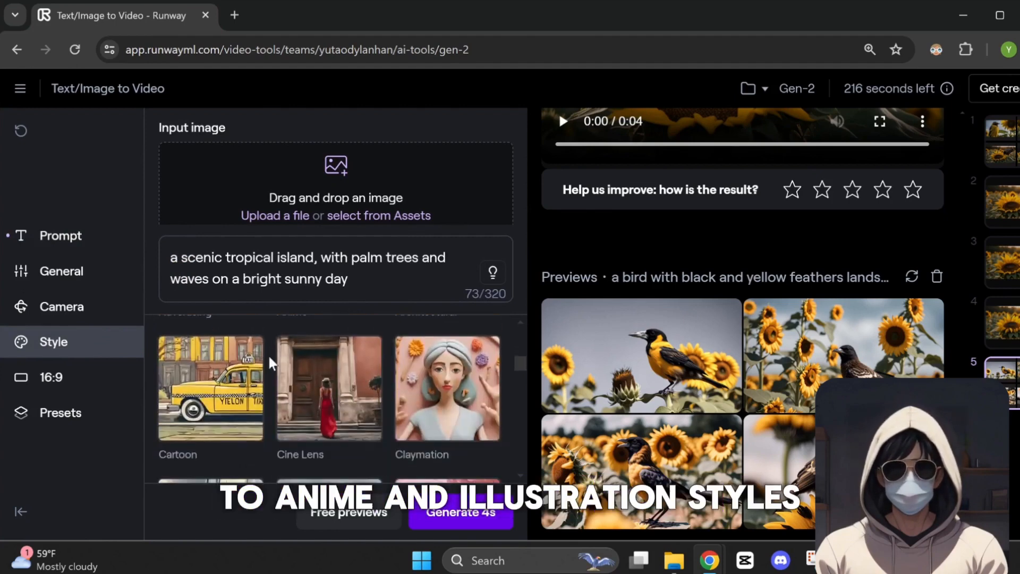
scroll(271, 363, "down", 5)
left_click(330, 366)
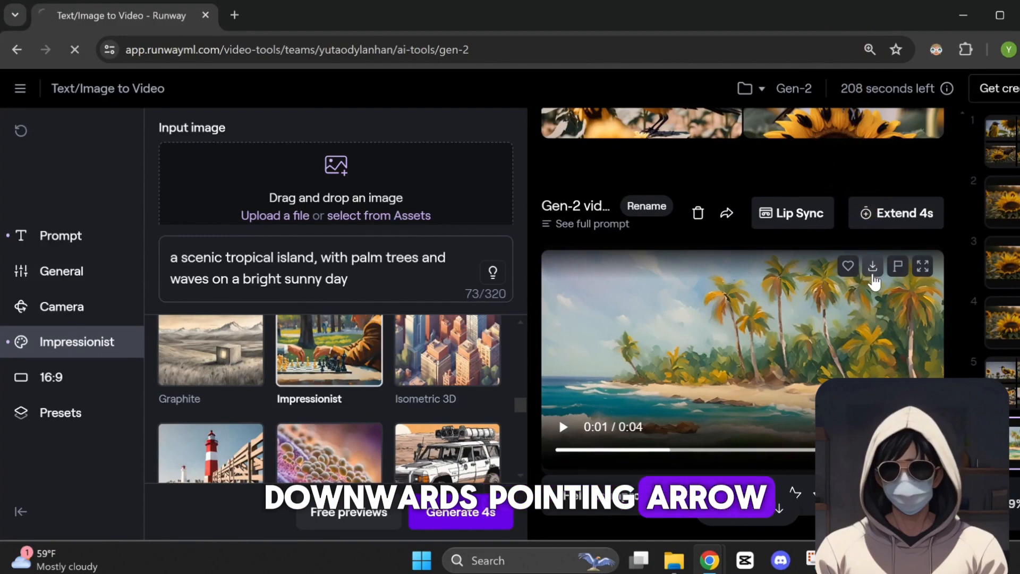
Set the video's aspect ratio to 21:9
left_click(137, 374)
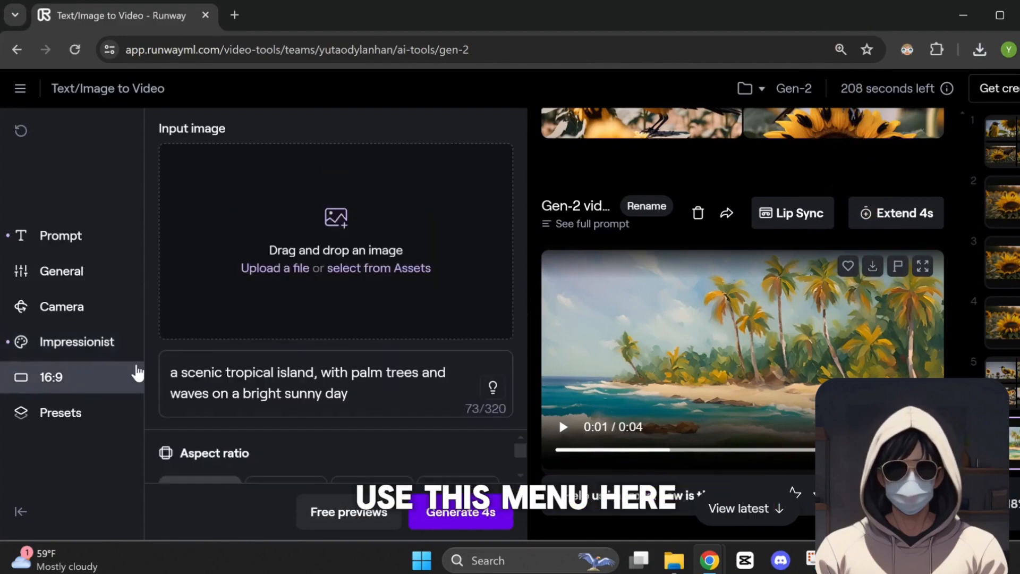
left_click_drag(251, 428, 279, 270)
left_click_drag(522, 390, 522, 410)
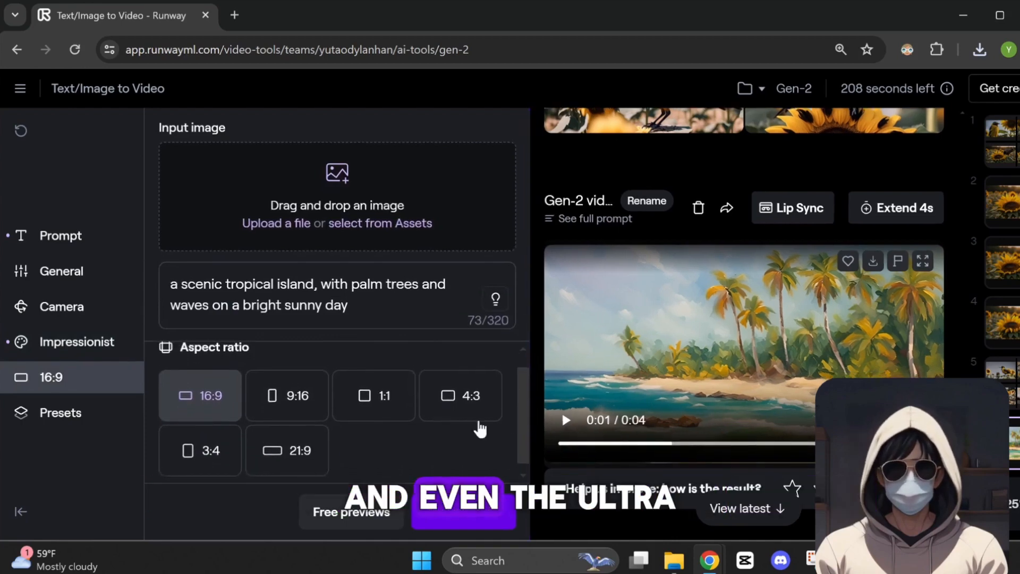
left_click(276, 416)
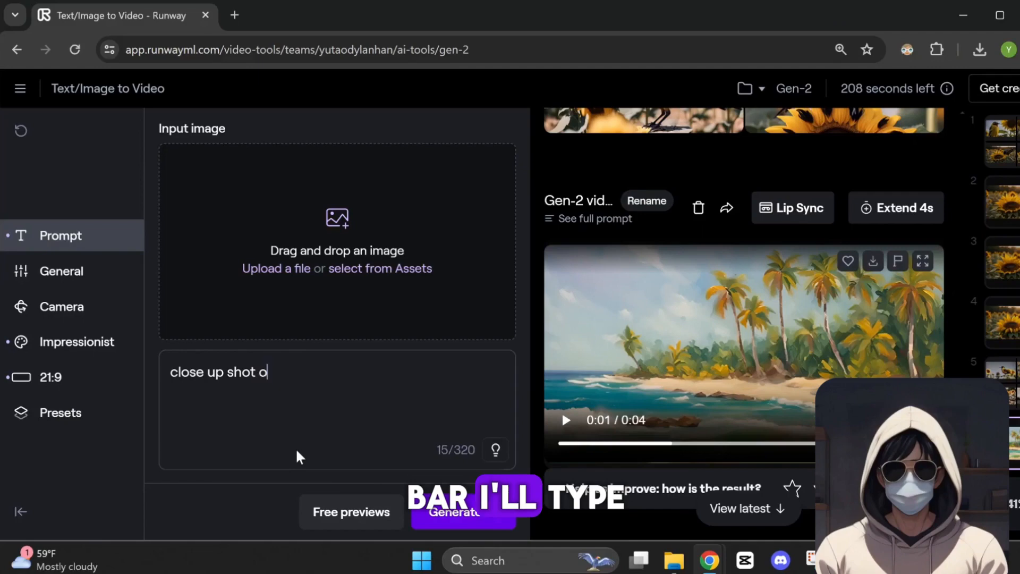
Replace the prompt with "close up shot of a young asian woman on a rooftop in Paris during golden hour."
type("f a ")
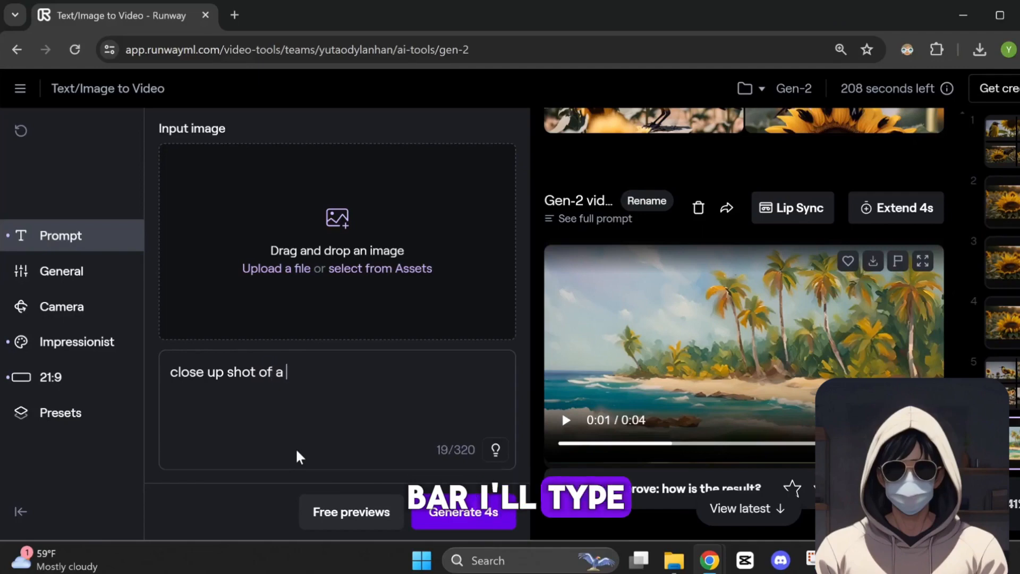
type("young asian woman on a rooftop in Paris during golden hour.")
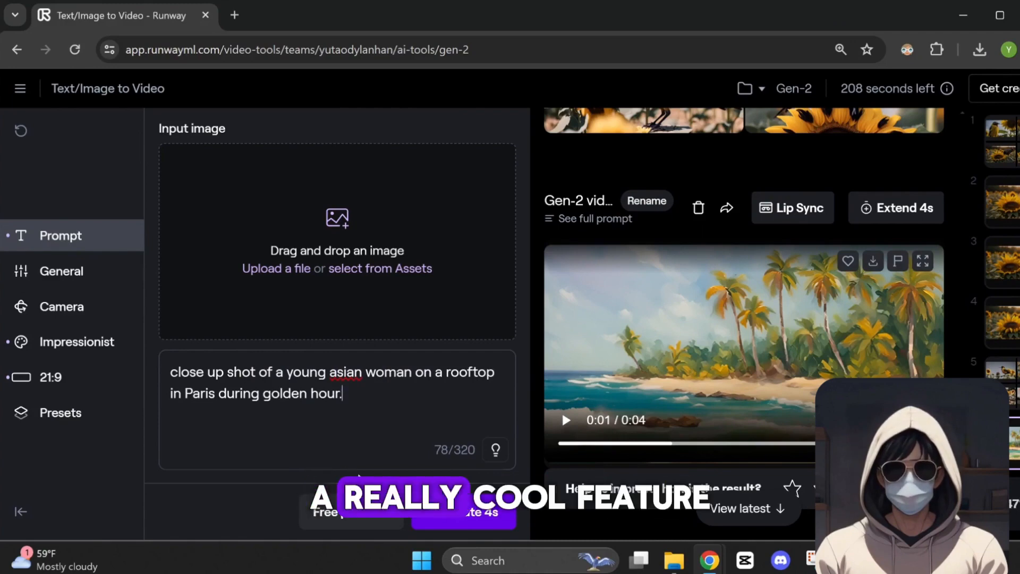
Enhance the Paris rooftop prompt with the automatic prompt suggestion and check the added Eiffel Tower detail in the full text
left_click(494, 452)
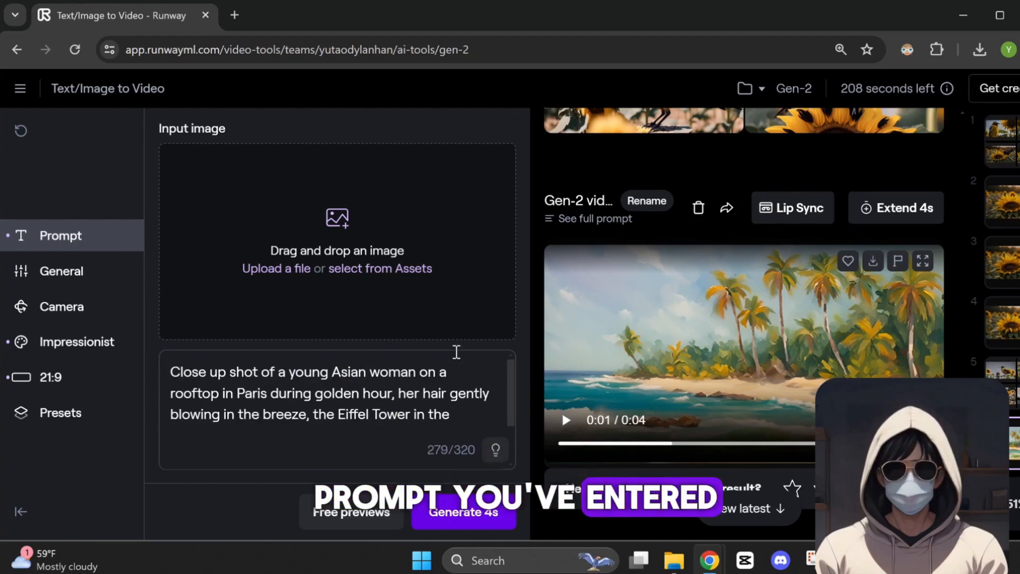
left_click_drag(456, 349, 459, 282)
left_click_drag(260, 335, 360, 336)
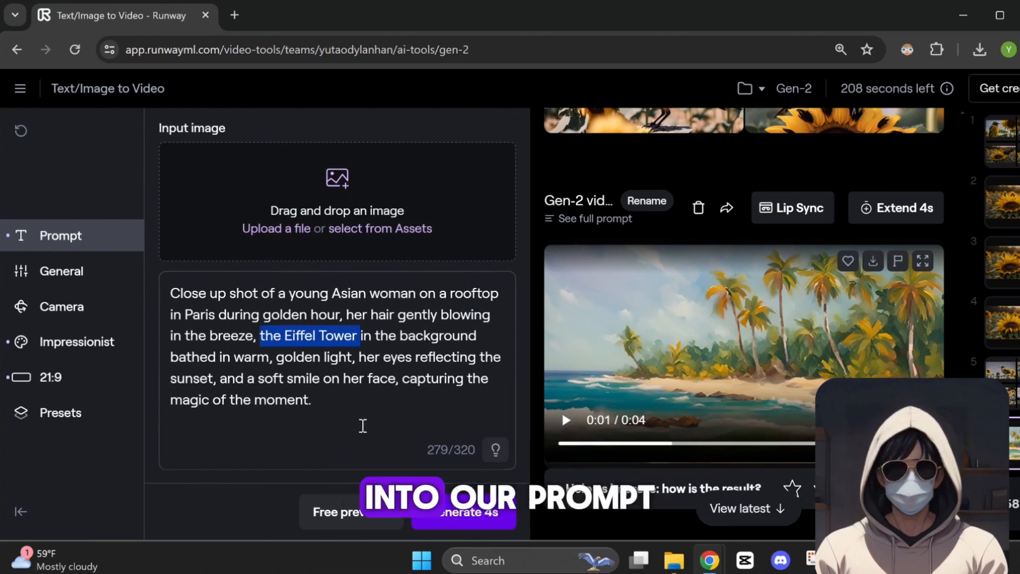
Create free previews of the Paris rooftop prompt and use one of them as the image input
left_click(374, 531)
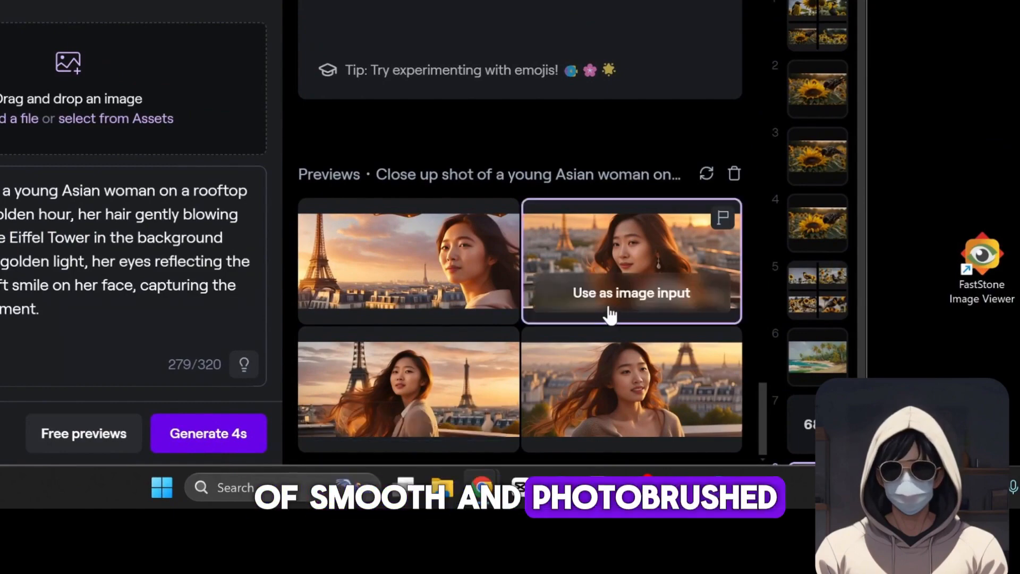
left_click(611, 312)
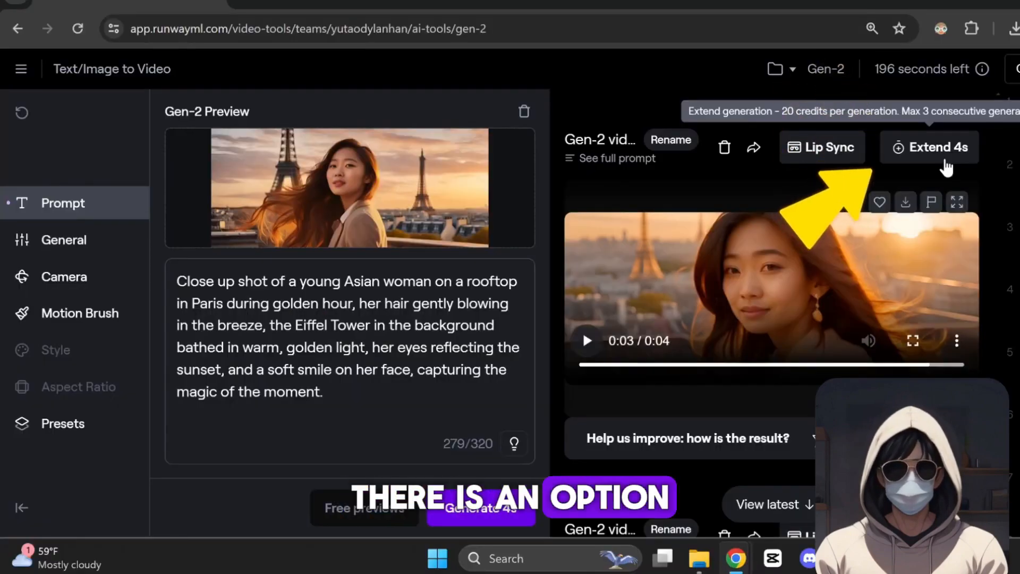
Extend the generated Paris rooftop video by 4 seconds, keeping interpolation on
left_click(944, 159)
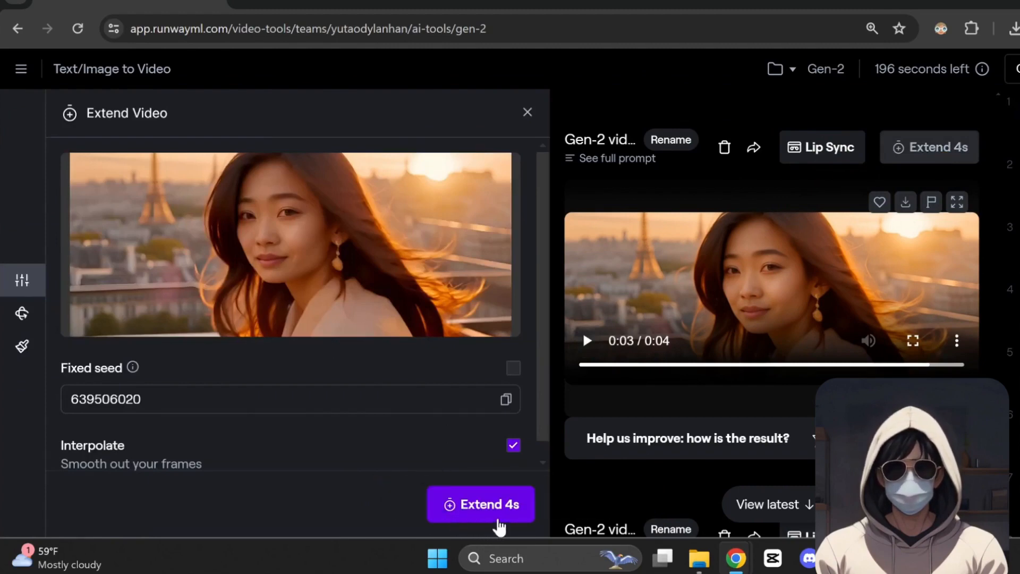
left_click(499, 526)
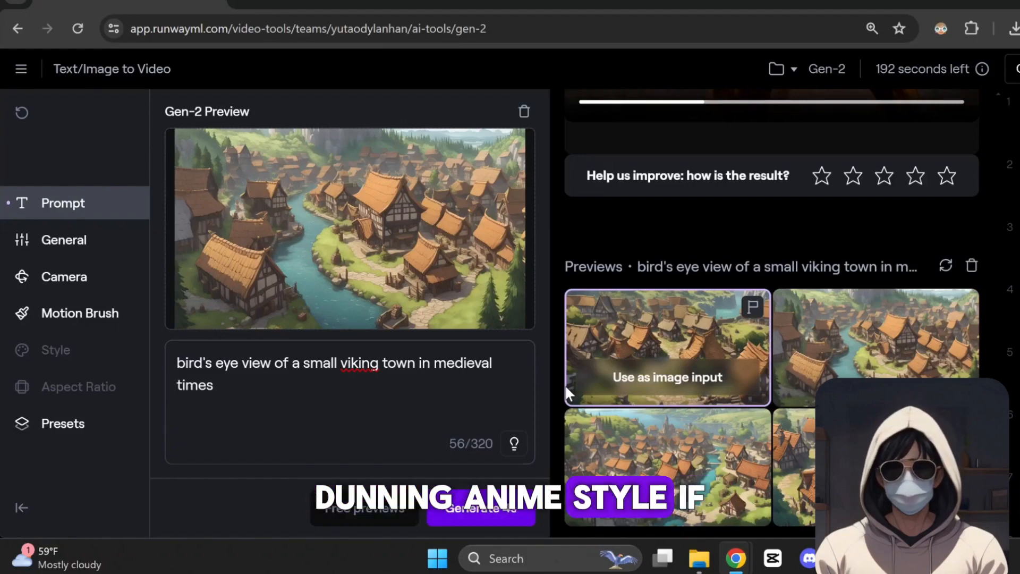
Set the camera motion for the viking town image to Horizontal -2.2 and Roll 2.1
left_click(127, 282)
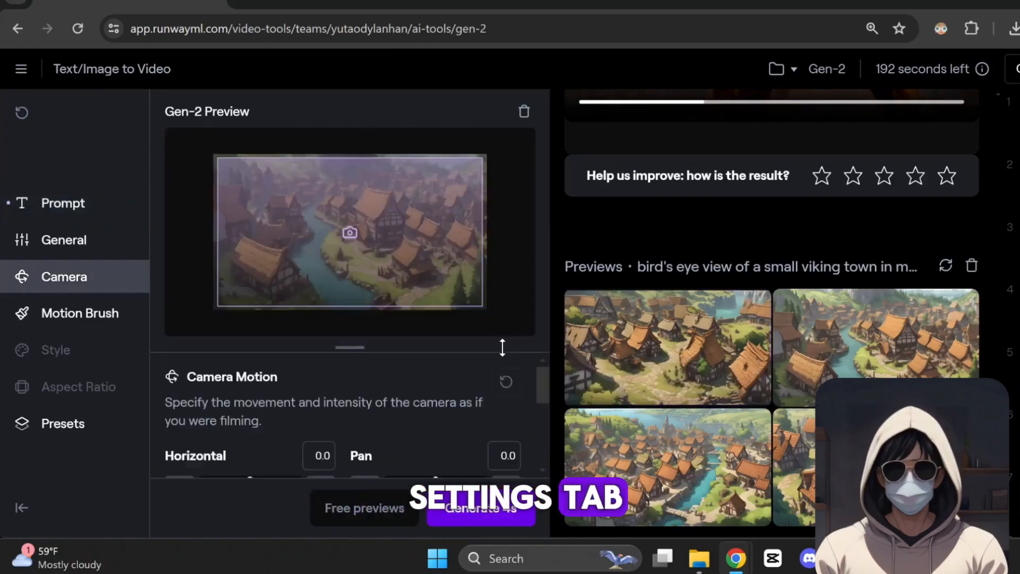
left_click_drag(501, 346, 524, 288)
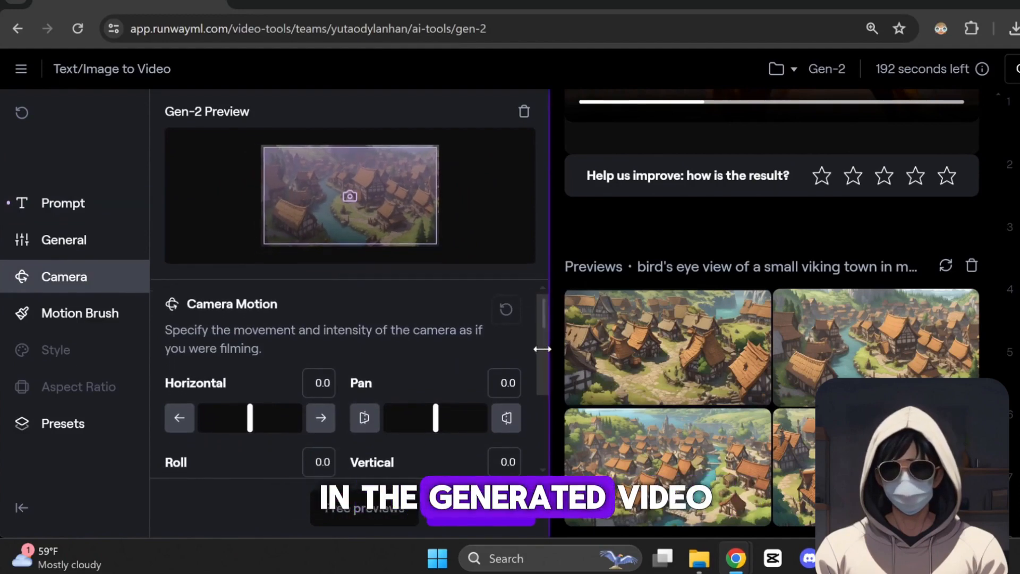
scroll(539, 372, "down", 2)
mouse_move(250, 331)
left_mouse_down()
mouse_move(202, 342)
mouse_move(292, 351)
mouse_move(238, 345)
left_mouse_up()
left_click_drag(250, 410, 260, 415)
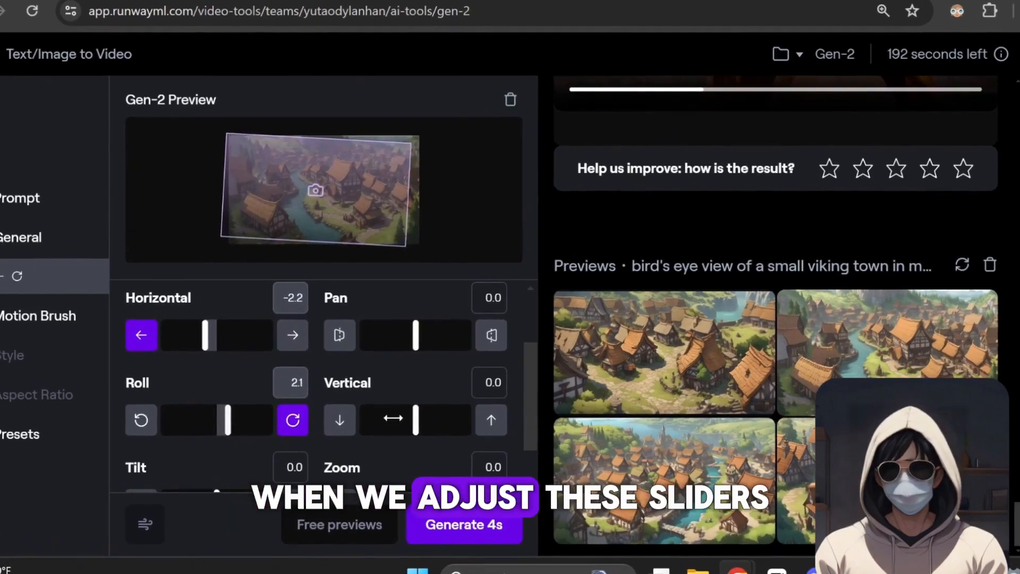
Add camera motion of Tilt -2.0, Zoom -2.3 and Pan 2.5, and generate the 4-second viking town video
scroll(394, 418, "down", 1)
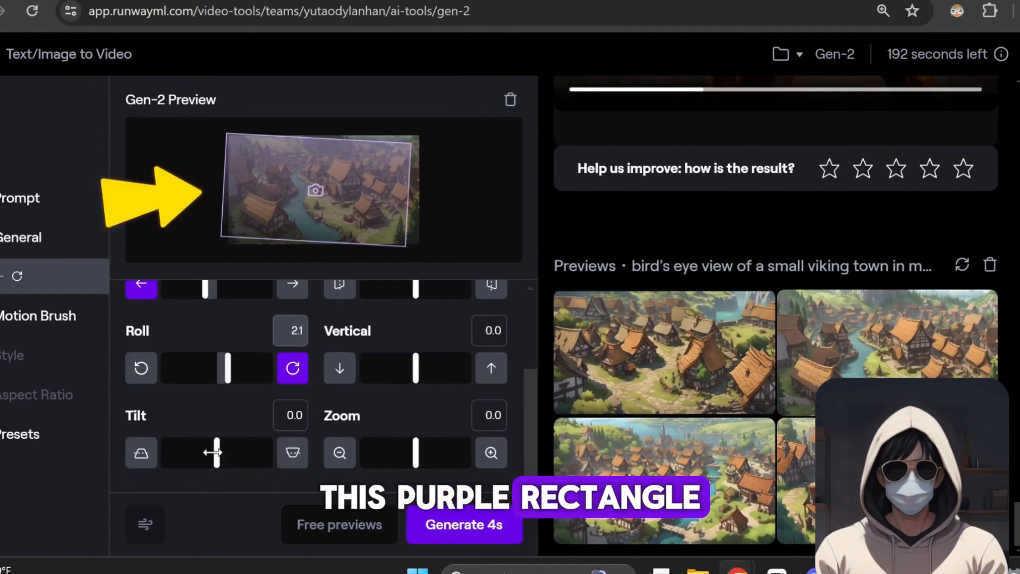
left_click_drag(215, 452, 205, 453)
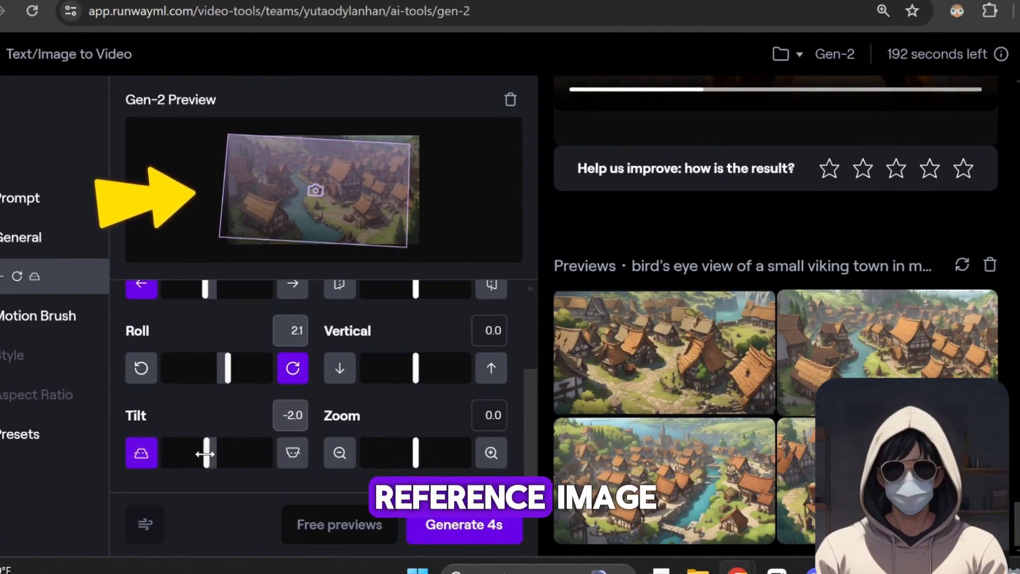
left_click_drag(423, 453, 403, 459)
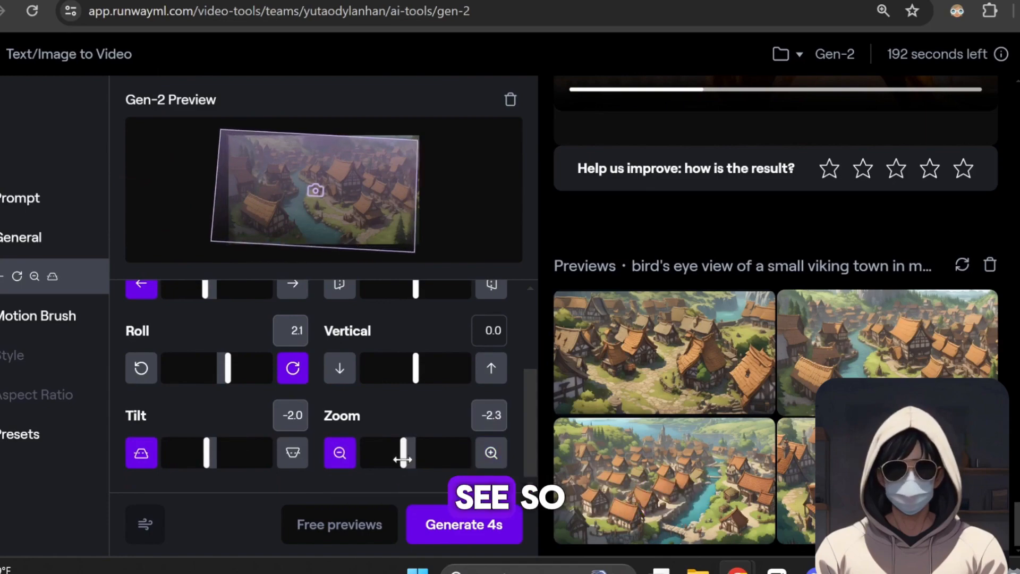
scroll(448, 433, "up", 2)
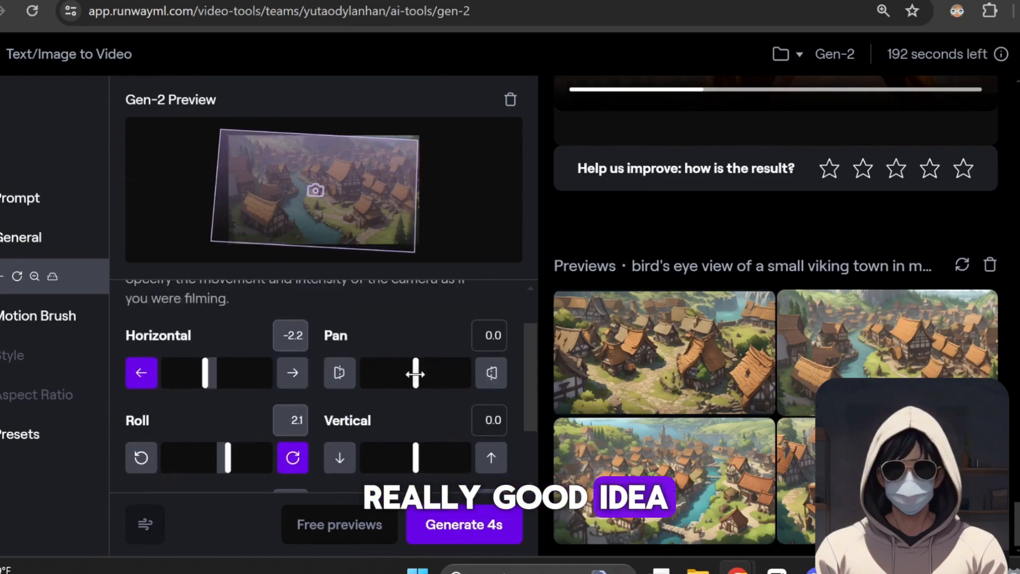
left_click_drag(416, 375, 447, 374)
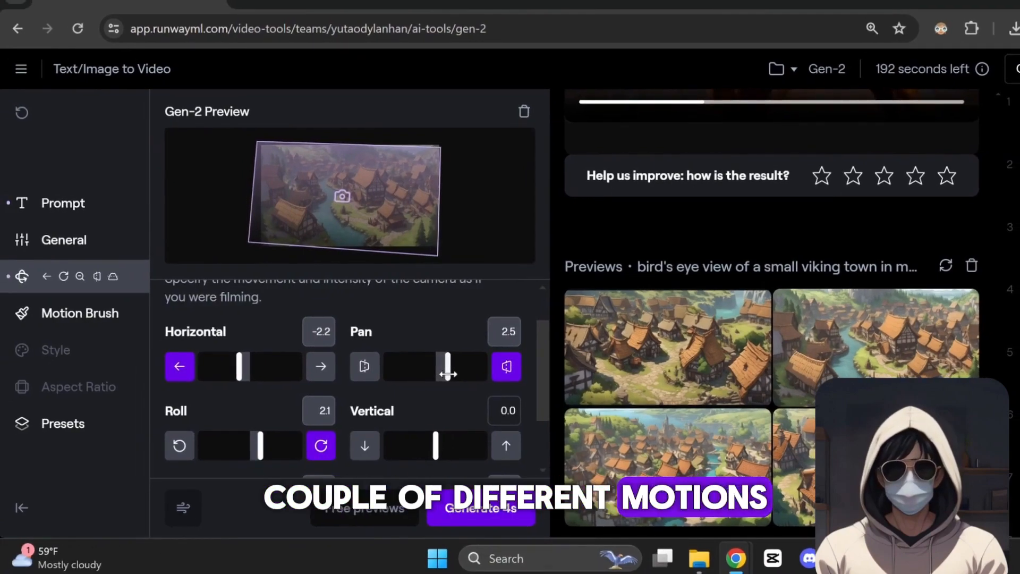
scroll(448, 374, "down", 2)
left_click(495, 525)
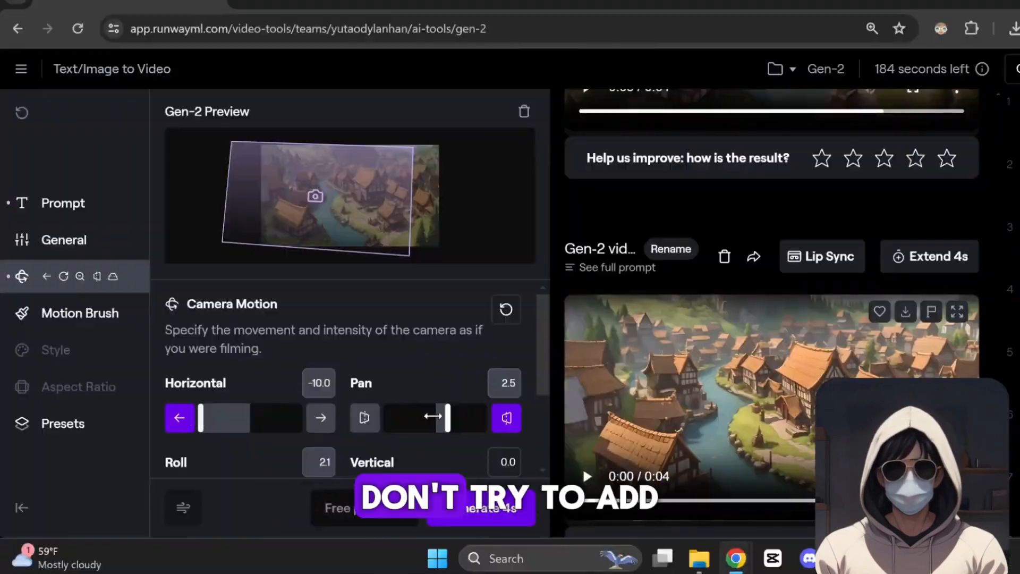
Exaggerate the viking town's camera motion with Horizontal -10.0, Pan 9.0, and strong Roll and Tilt
left_click_drag(446, 418, 481, 420)
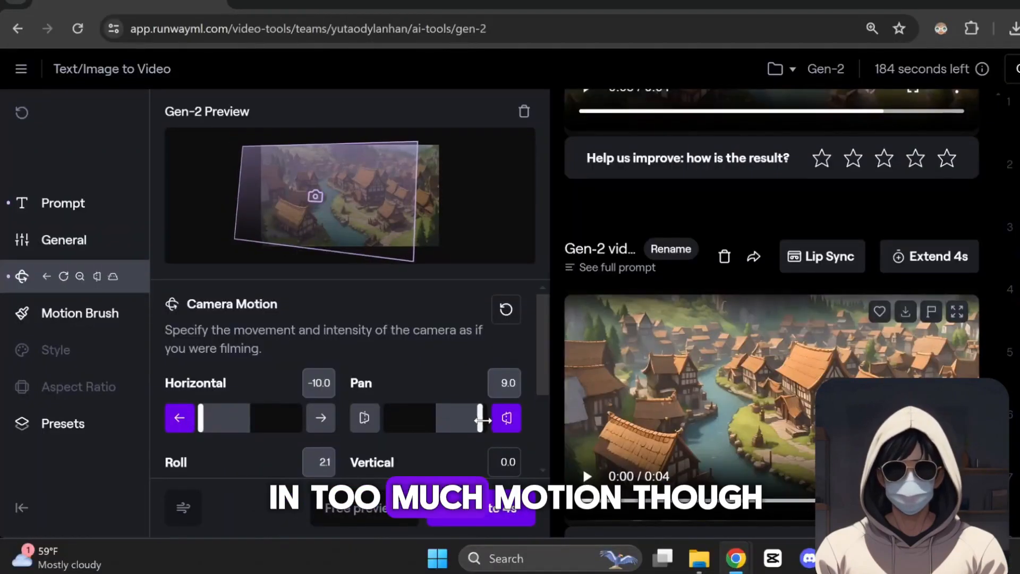
scroll(430, 384, "down", 3)
left_click_drag(255, 361, 301, 361)
left_click_drag(241, 441, 201, 441)
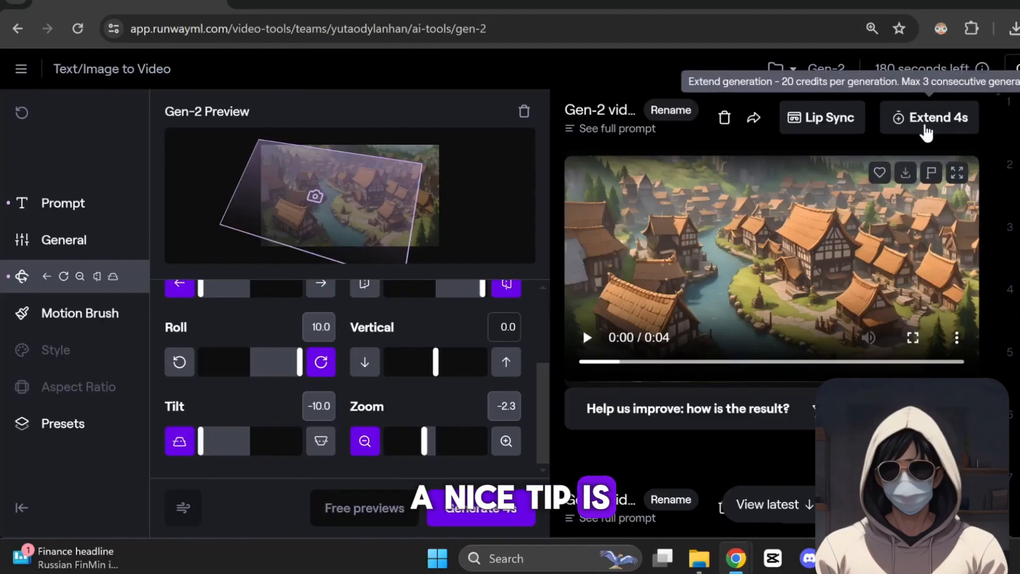
Open the extension settings of the viking town video and examine its camera motion and Motion Brush options
left_click(924, 121)
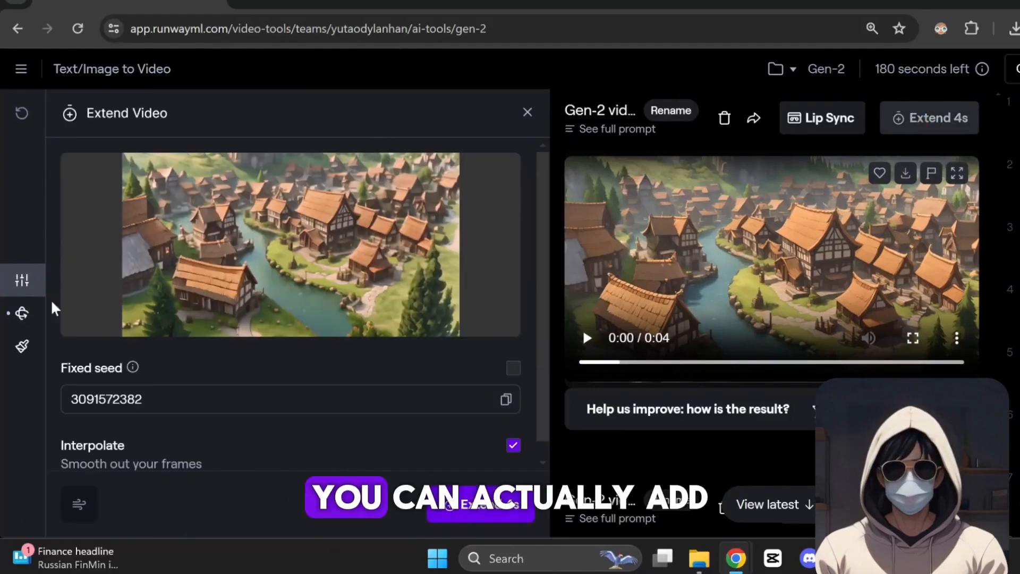
left_click(22, 315)
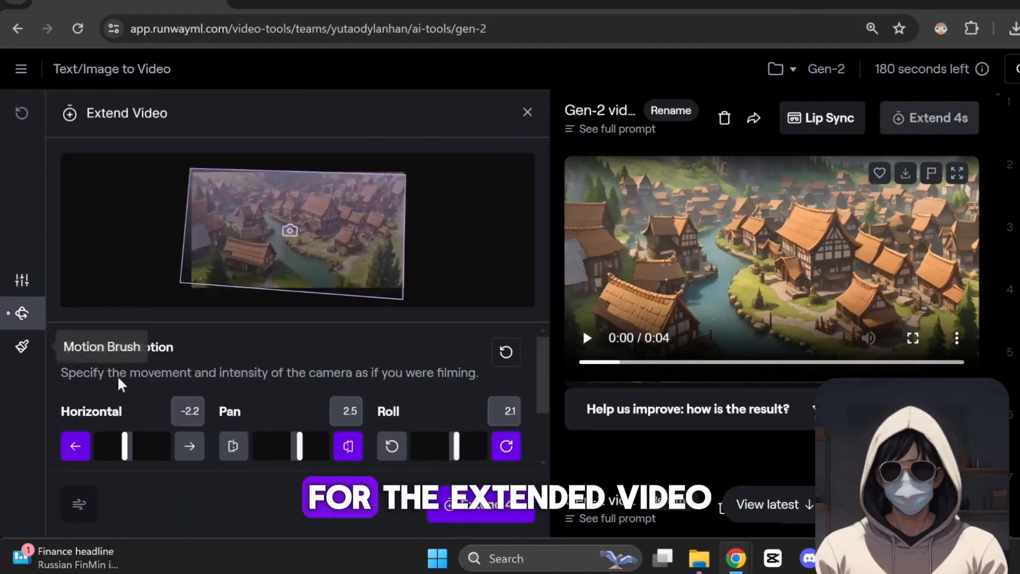
scroll(267, 403, "down", 2)
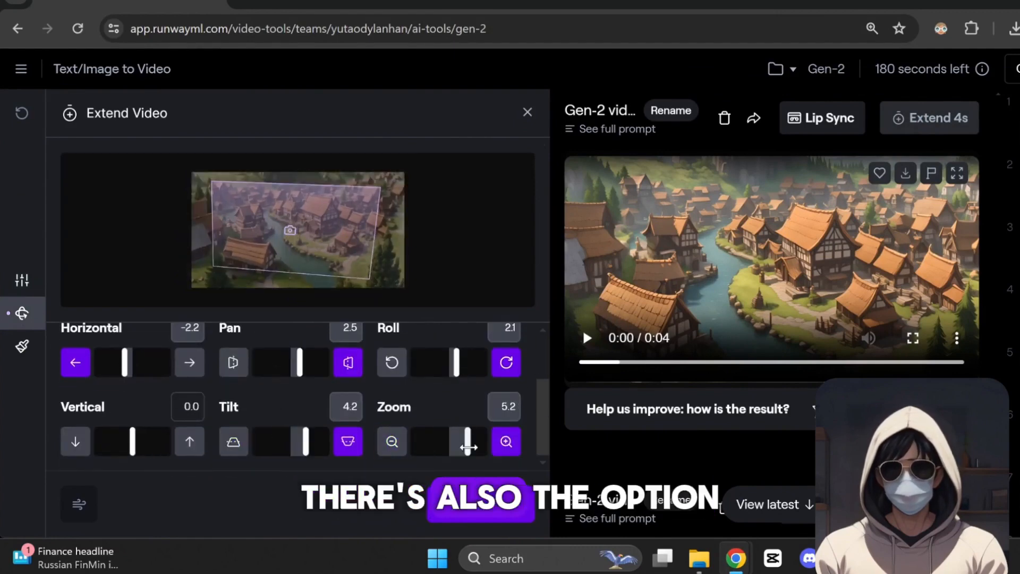
left_click(15, 361)
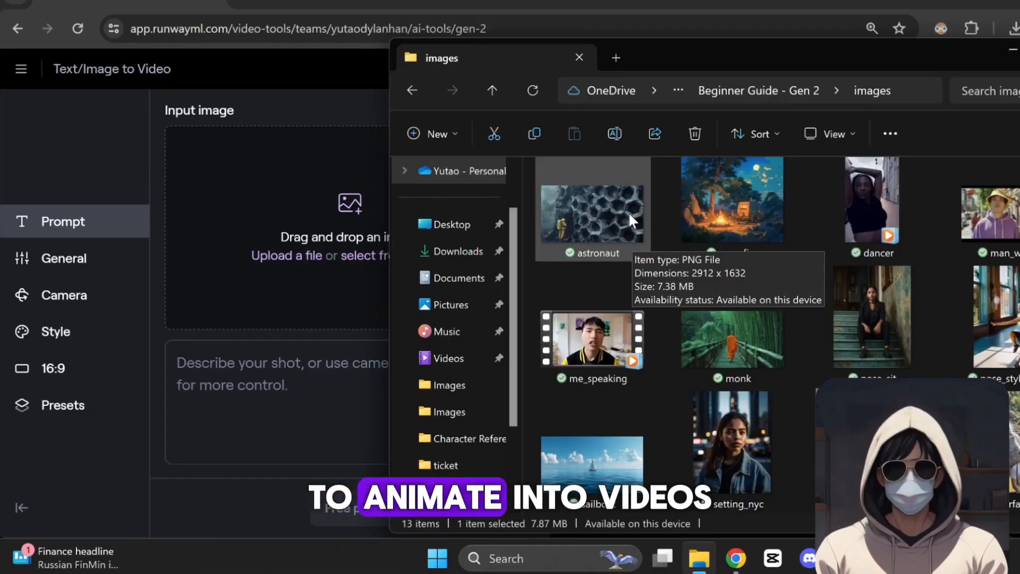
Generate a 4-second video from the input image astronaut.png with the prompt "a yellow astronaut exploring a cave"
left_click_drag(628, 211, 311, 280)
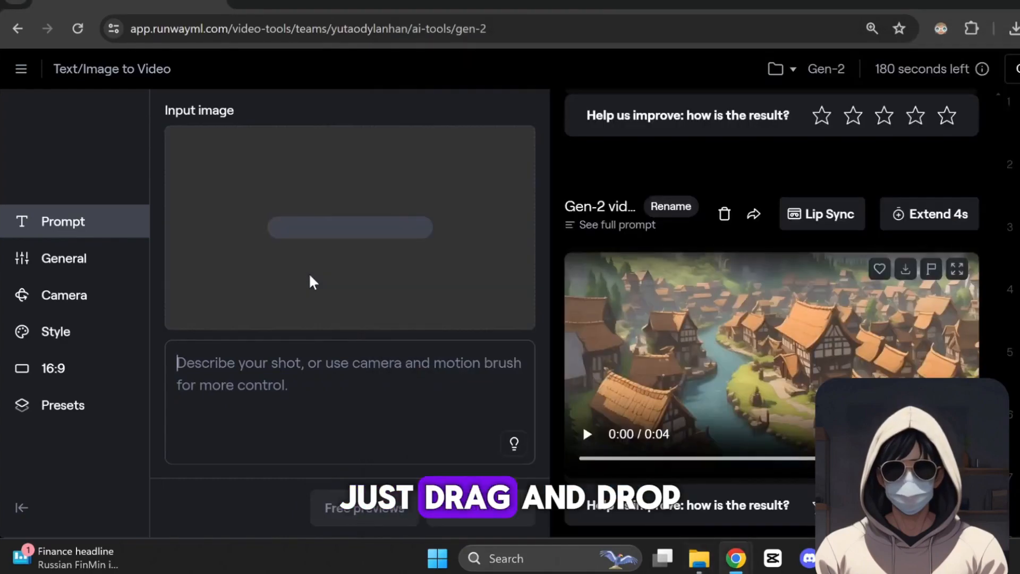
left_click(365, 407)
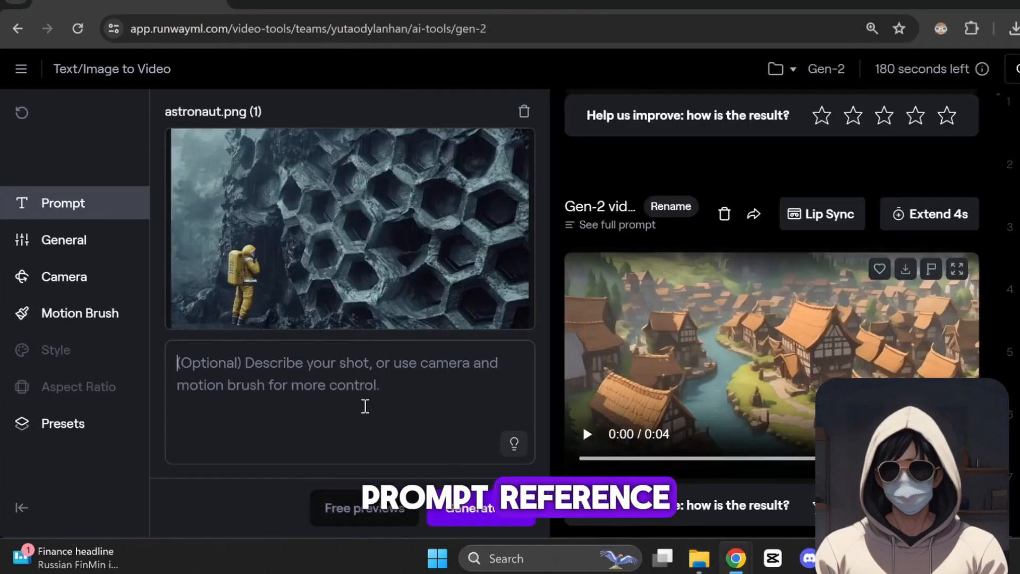
type("an astronaut exploring a cave")
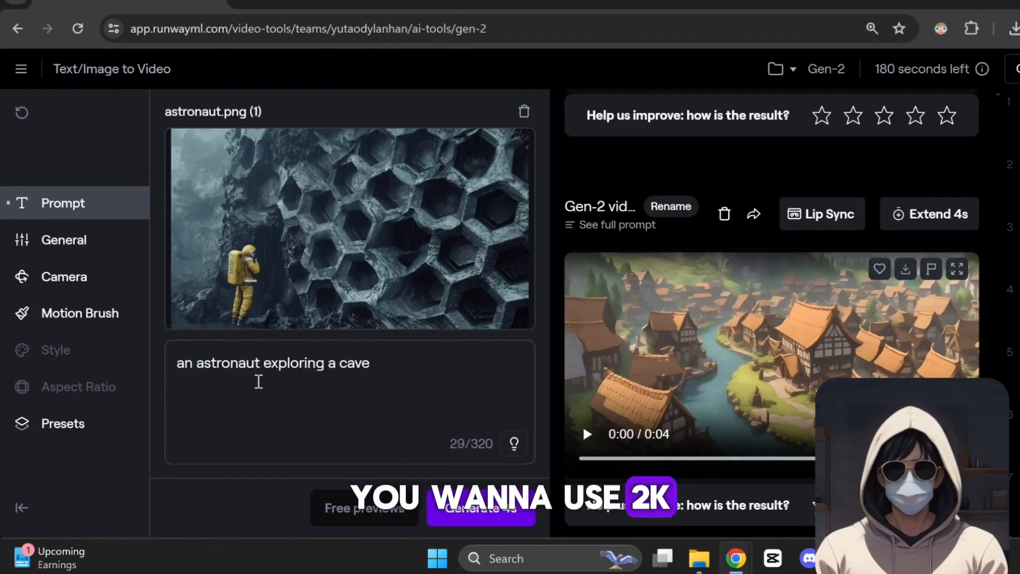
key("BackSpace")
type("yellow")
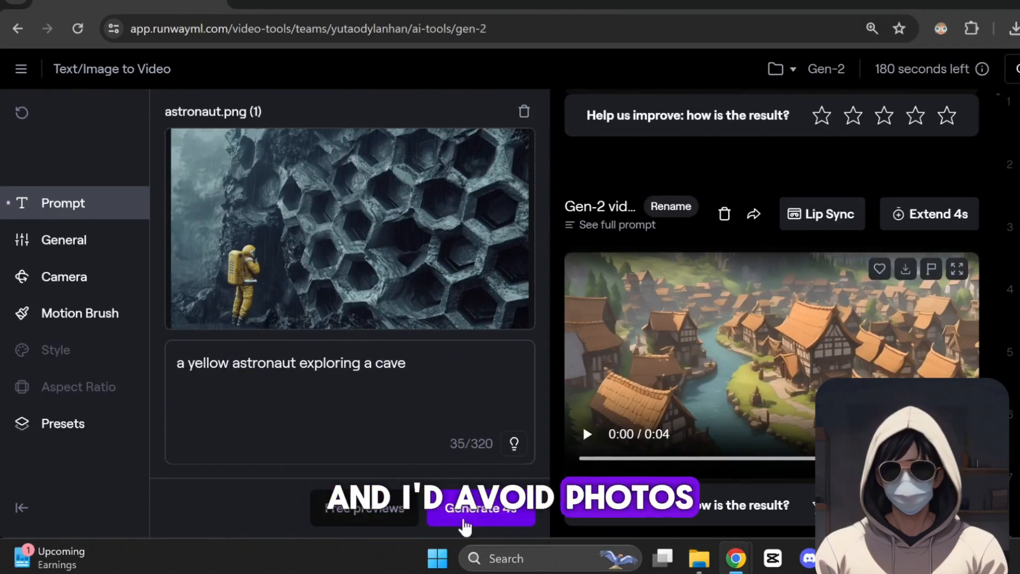
left_click(465, 526)
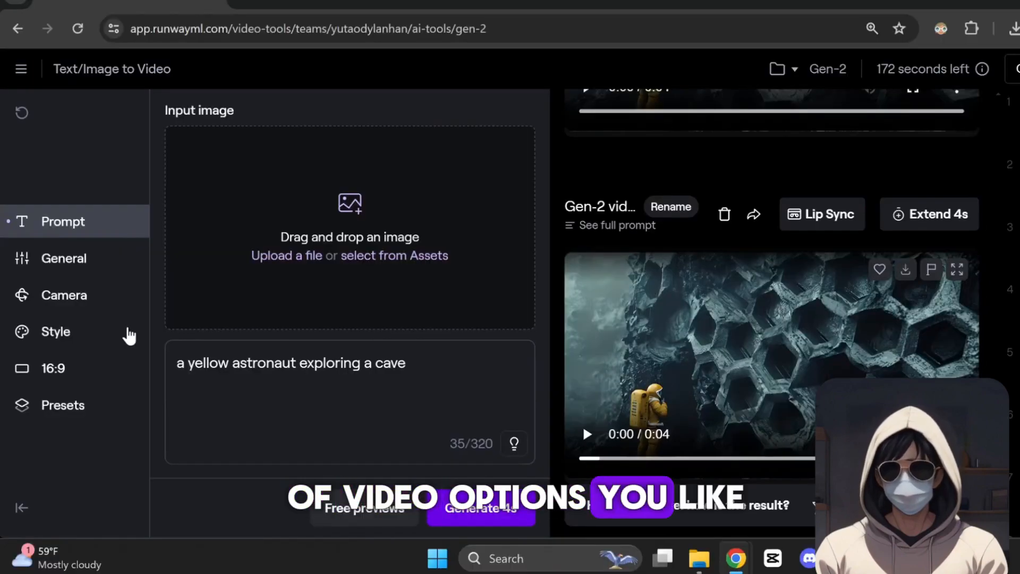
Choose the Cartoon style and set the aspect ratio to 9:16
left_click(127, 335)
scroll(326, 402, "down", 1)
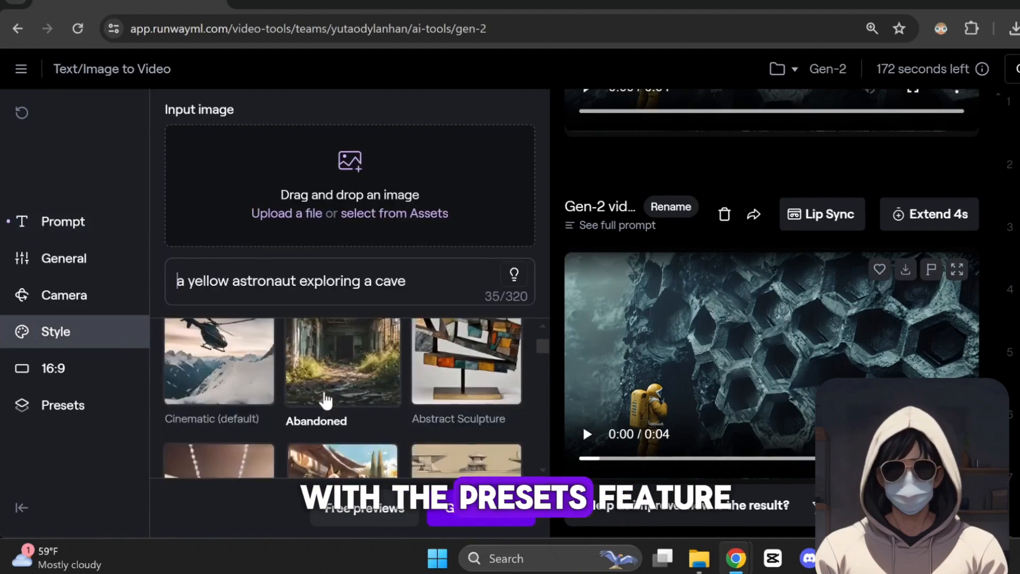
scroll(325, 402, "down", 3)
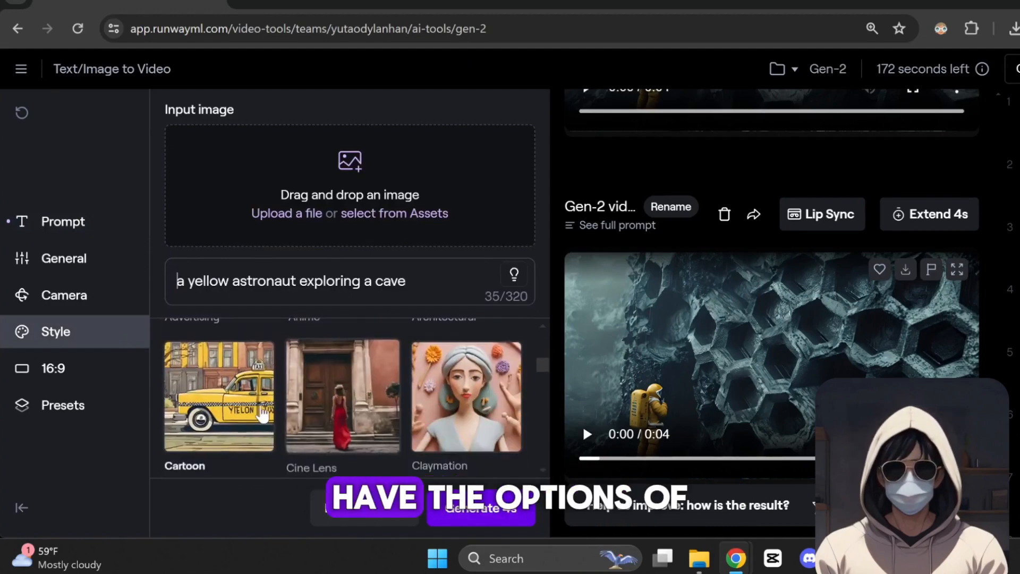
left_click(253, 414)
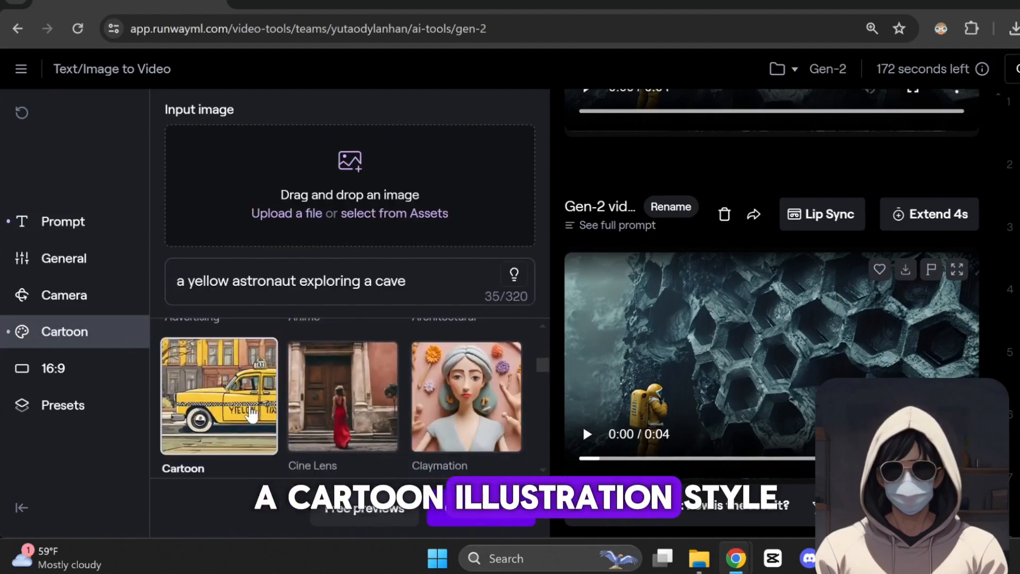
left_click(53, 369)
left_click(328, 410)
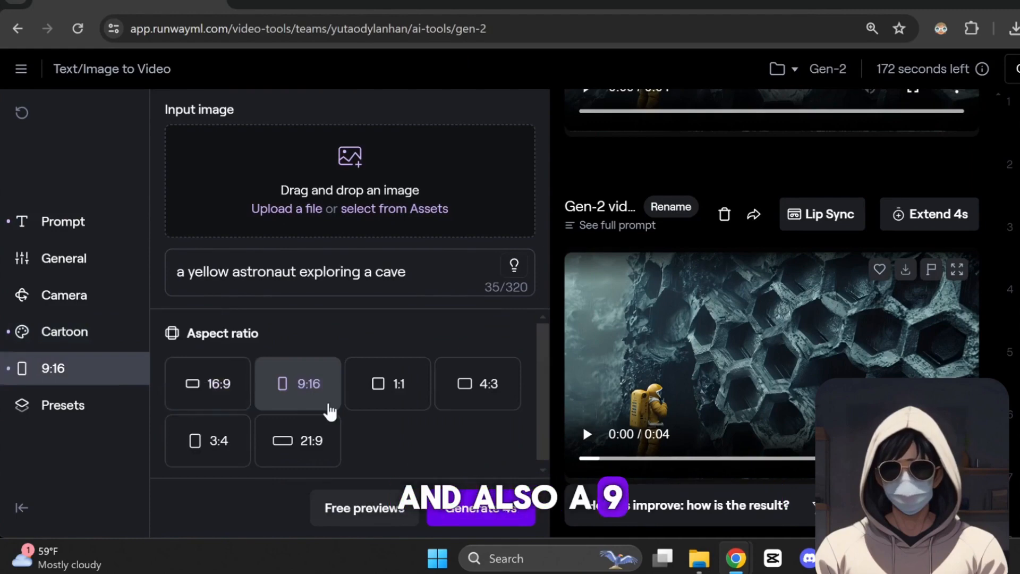
Save the current style and aspect ratio settings as a custom preset named "cartoon vertical"
left_click(88, 414)
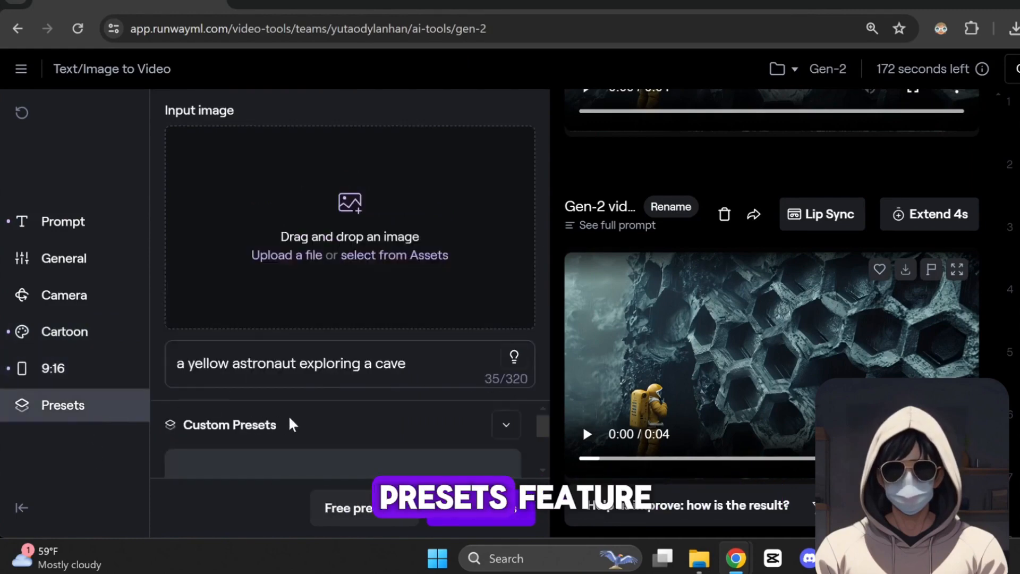
left_click(353, 441)
type("car")
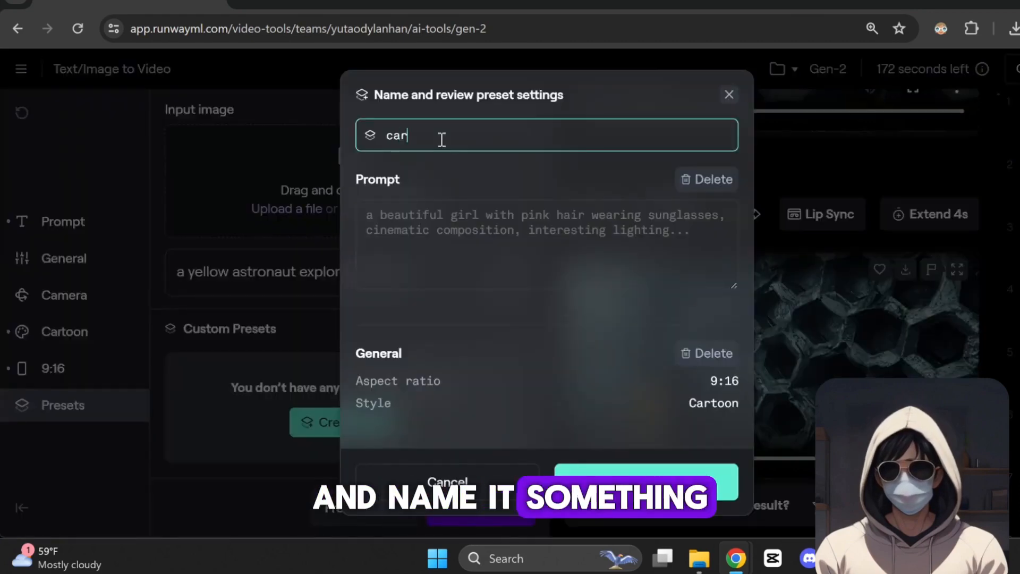
type("toon vertical")
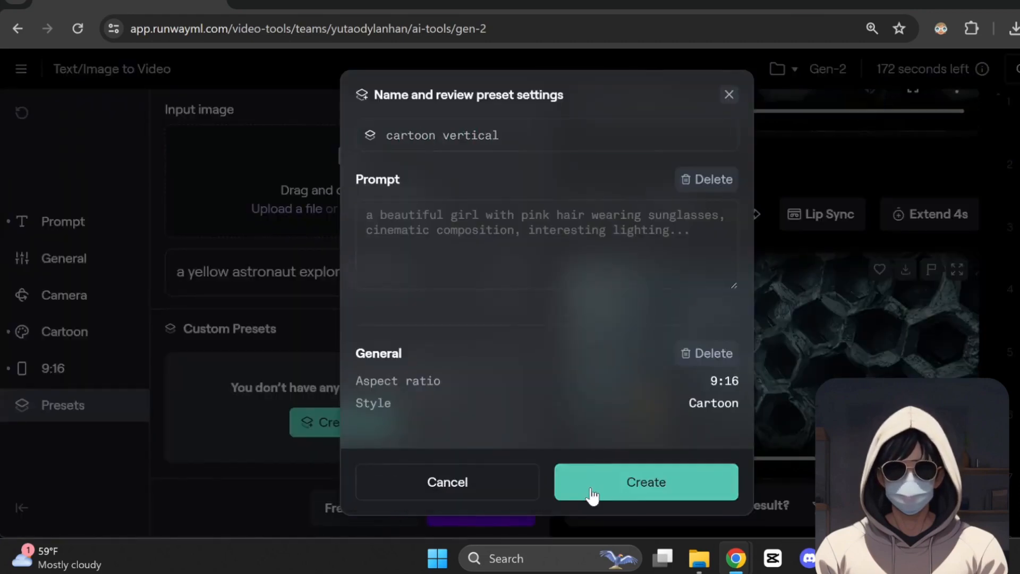
left_click(590, 490)
Reset the prompt and generation settings to their defaults and enlarge the prompt area
left_click(21, 114)
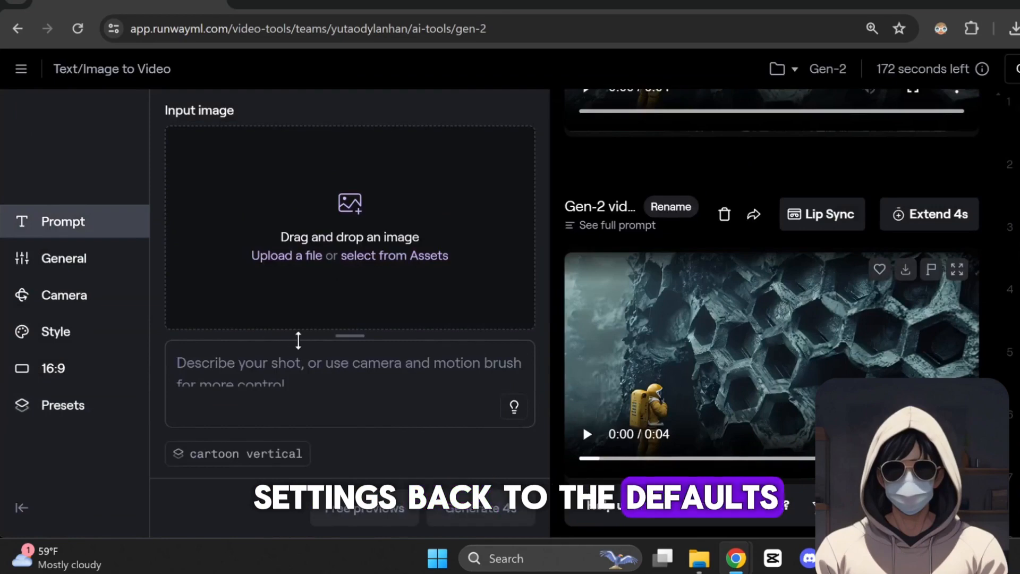
left_click_drag(298, 337, 321, 244)
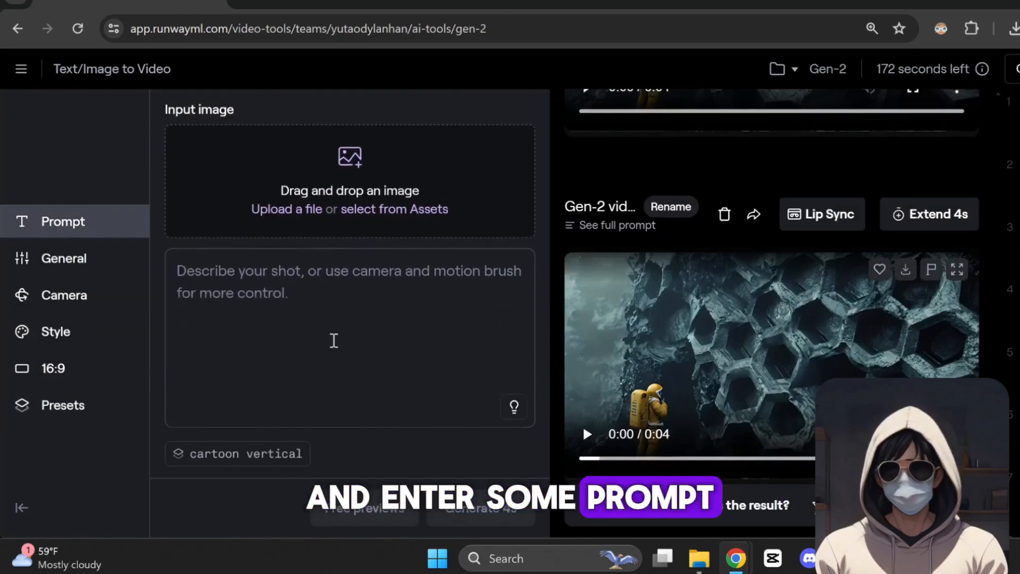
Enter the prompt "a superhero on the moon" and apply the custom preset "cartoon vertical"
type("a superhero on the moon")
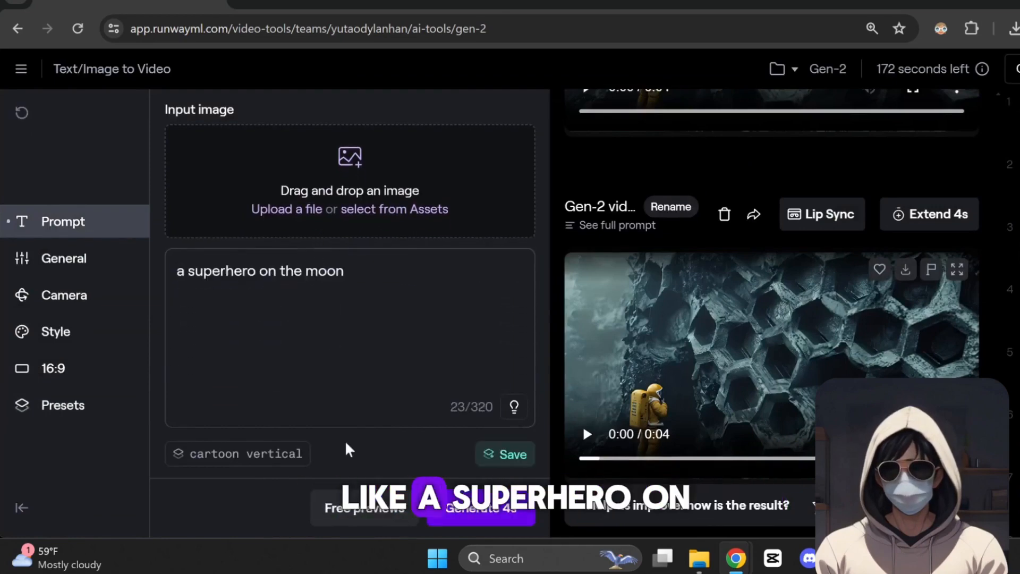
left_click(243, 470)
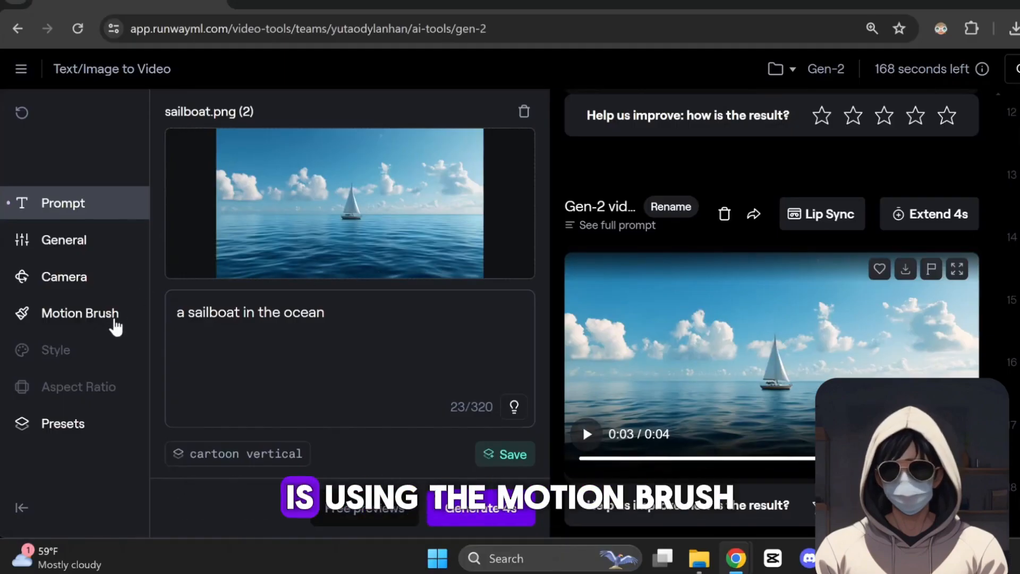
Paint over the sailboat in sailboat.png with Motion Brush 1 and set its horizontal motion to -3.1
left_click(114, 321)
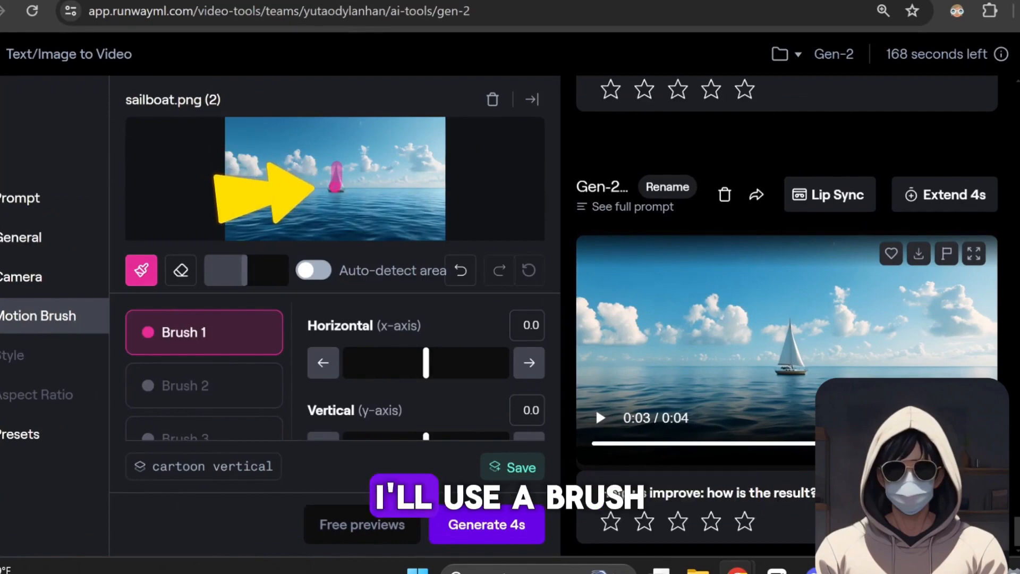
left_click_drag(336, 186, 335, 178)
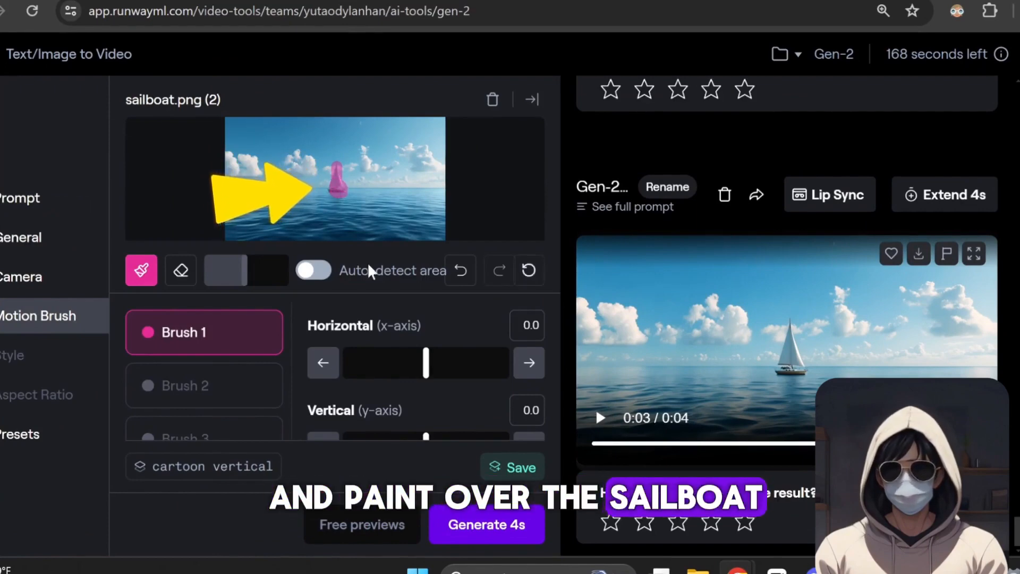
left_click_drag(424, 362, 401, 363)
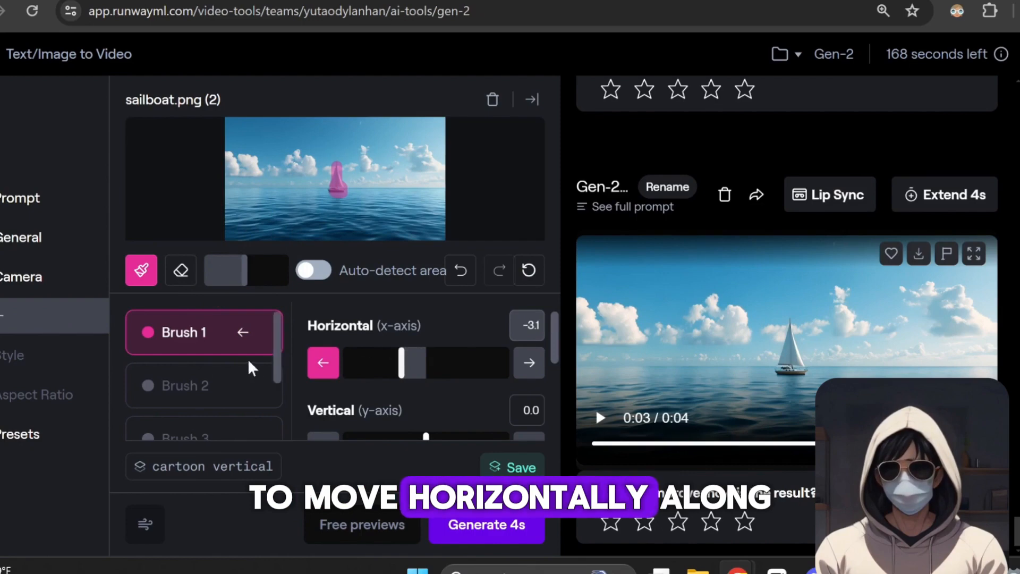
Switch to Brush 2, enlarge the brush slightly and paint over the clouds in the sailboat image
left_click_drag(279, 344, 281, 416)
scroll(247, 367, "up", 5)
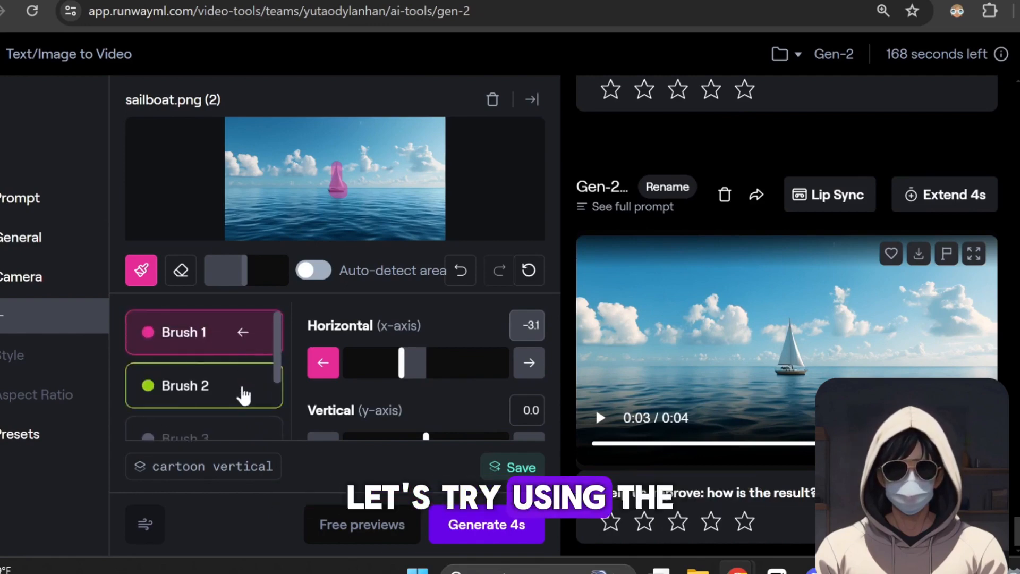
left_click(243, 394)
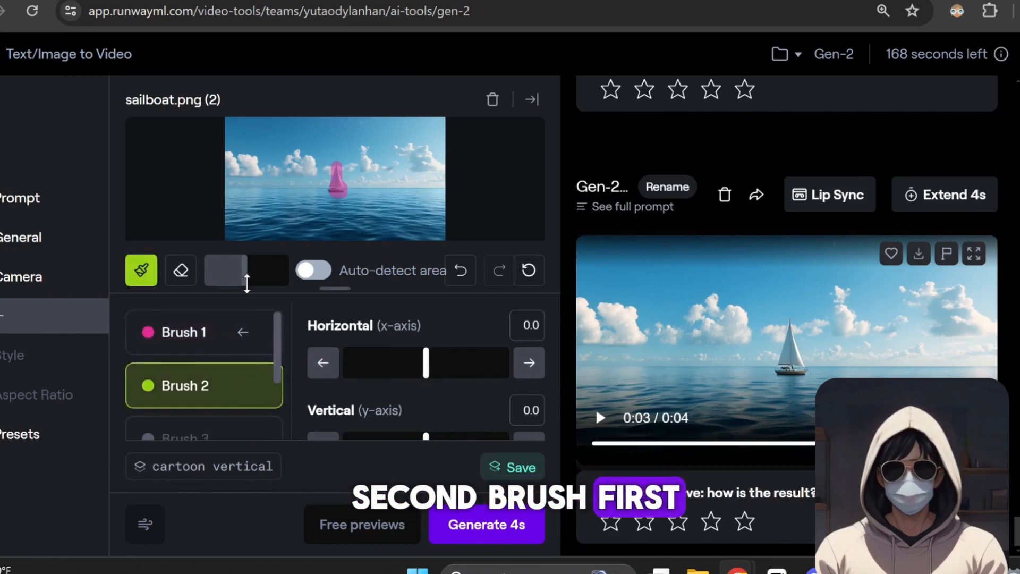
left_click_drag(246, 272, 257, 272)
mouse_move(247, 161)
left_mouse_down()
mouse_move(254, 173)
mouse_move(237, 158)
left_mouse_up()
mouse_move(310, 162)
left_mouse_down()
mouse_move(284, 170)
mouse_move(303, 169)
left_mouse_up()
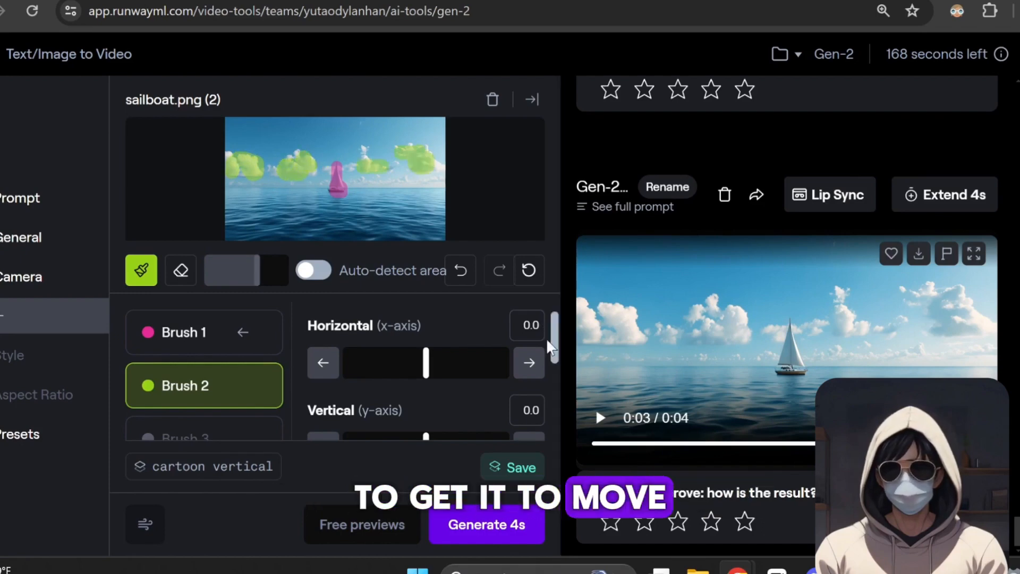
Give the Brush 2 clouds upward vertical motion and set their Proximity to 2.8
left_click_drag(553, 346, 553, 390)
mouse_move(428, 361)
left_mouse_down()
mouse_move(452, 366)
mouse_move(450, 398)
left_mouse_up()
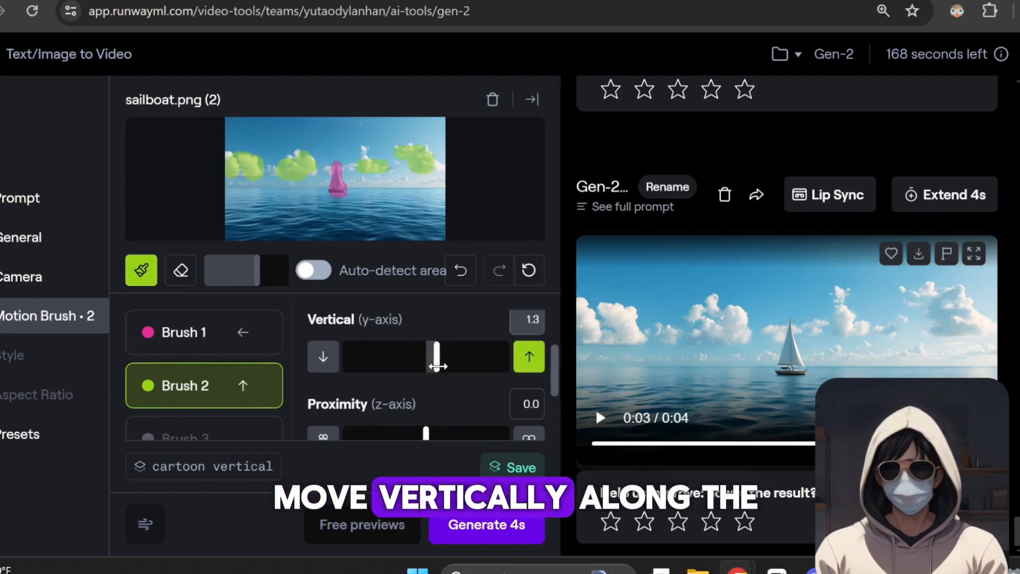
scroll(435, 397, "down", 1)
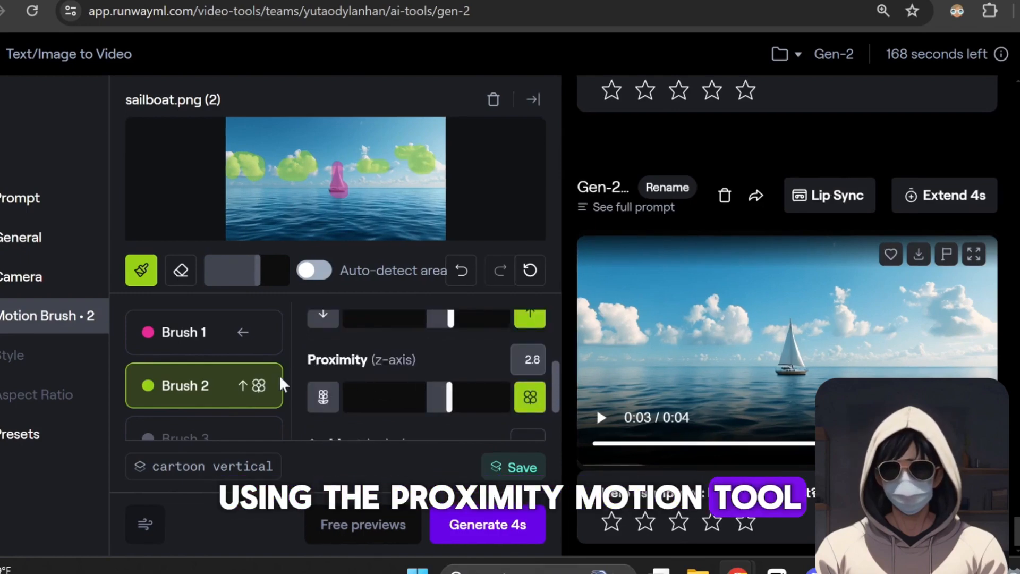
Mask the ocean with Brush 3 using auto-detect area and raise its Ambient noise to animate the waves
scroll(234, 380, "down", 2)
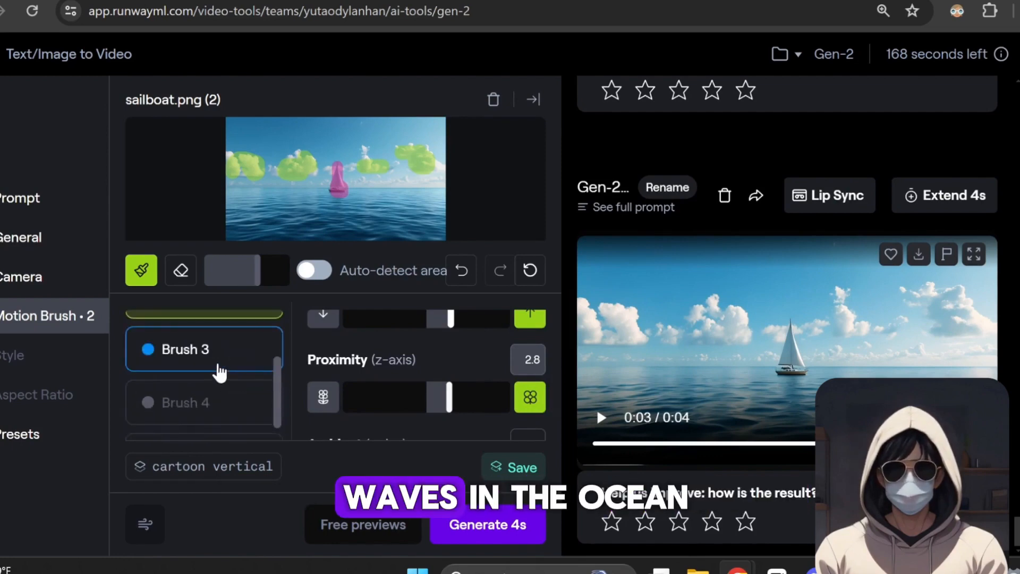
left_click(227, 368)
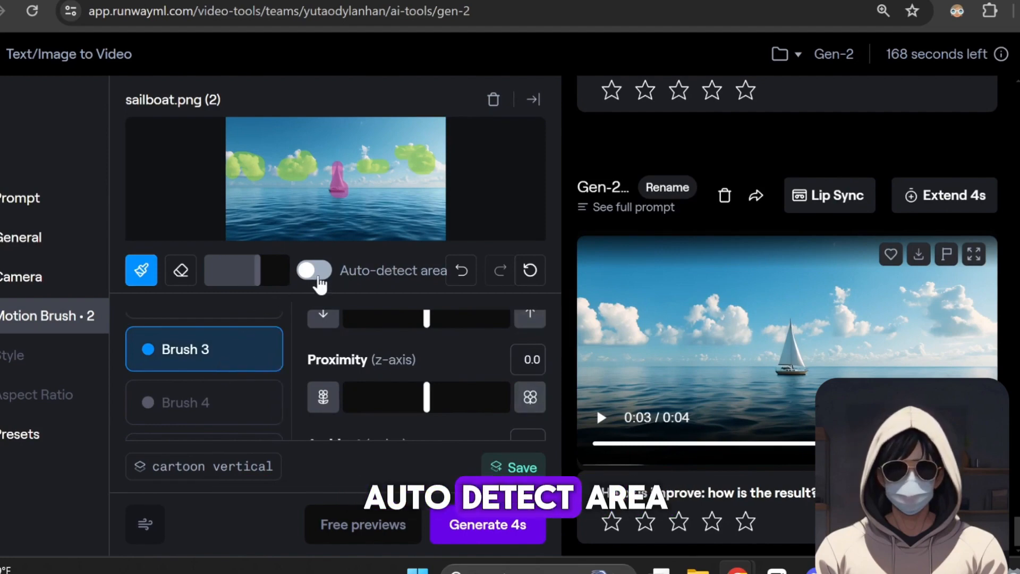
left_click(317, 283)
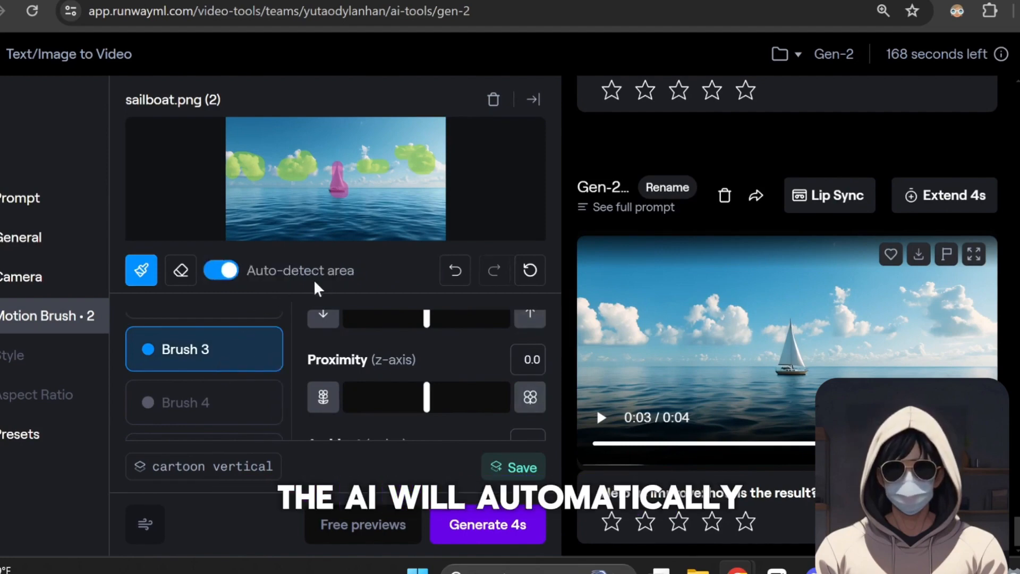
left_click(353, 230)
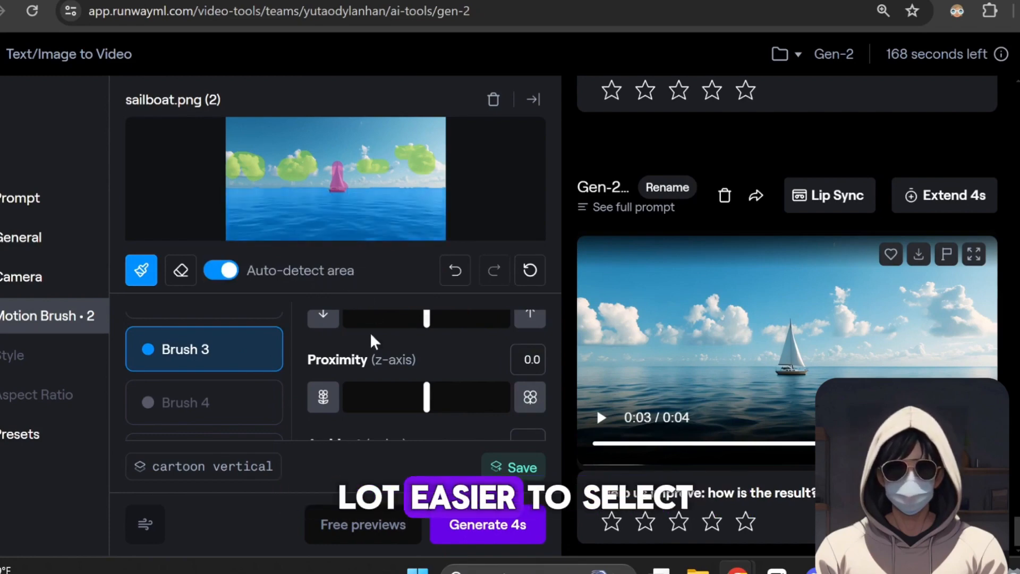
scroll(372, 343, "down", 2)
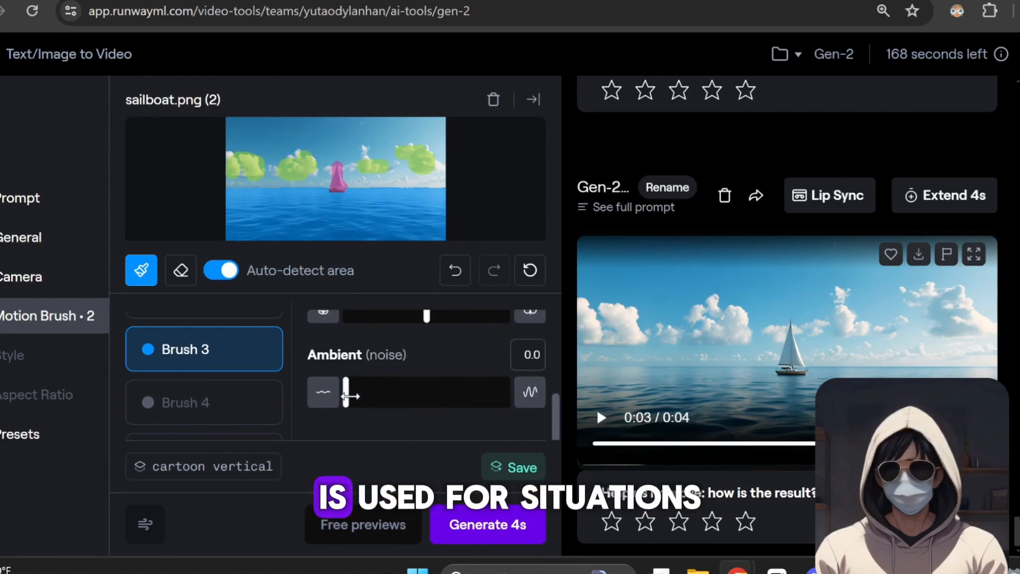
left_click_drag(346, 396, 391, 402)
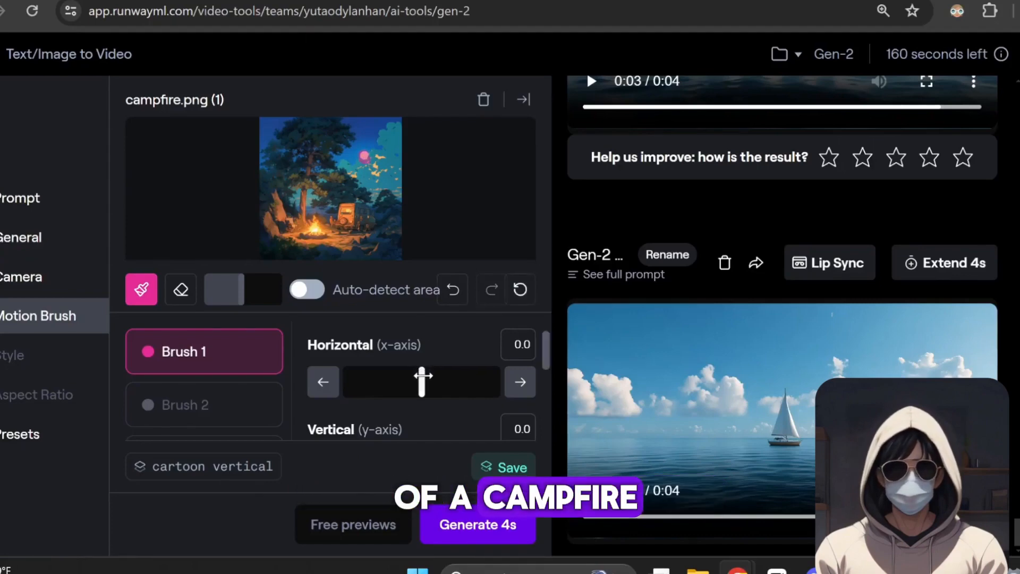
Set Brush 1's horizontal motion to -1.9 and add upward vertical motion for the moon in campfire.png
left_click_drag(417, 376, 404, 375)
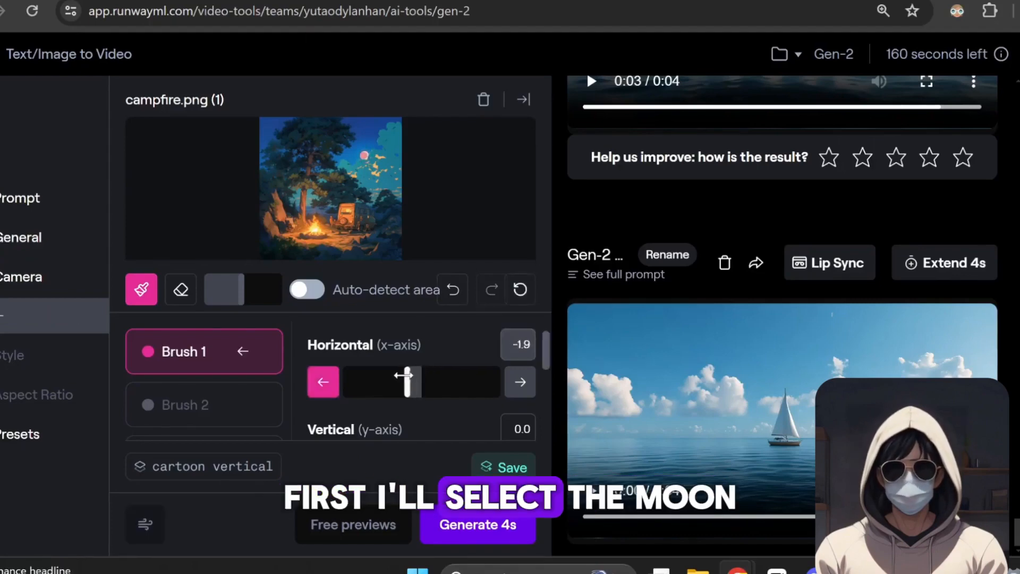
scroll(470, 356, "down", 3)
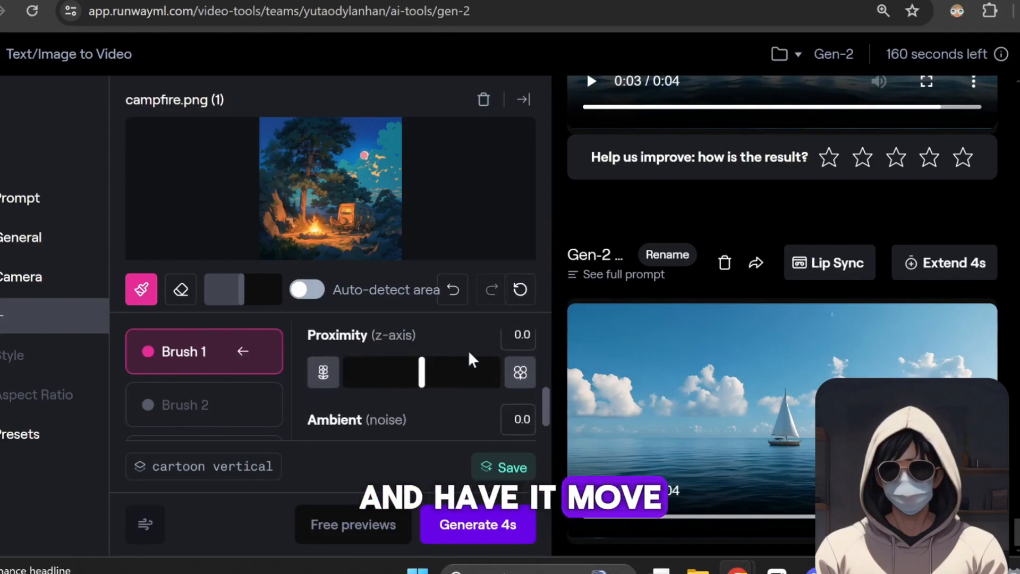
scroll(449, 374, "up", 2)
left_click_drag(422, 384, 445, 376)
Paint over the campfire flames with Brush 2 and set their Ambient noise to 2.6
left_click(185, 405)
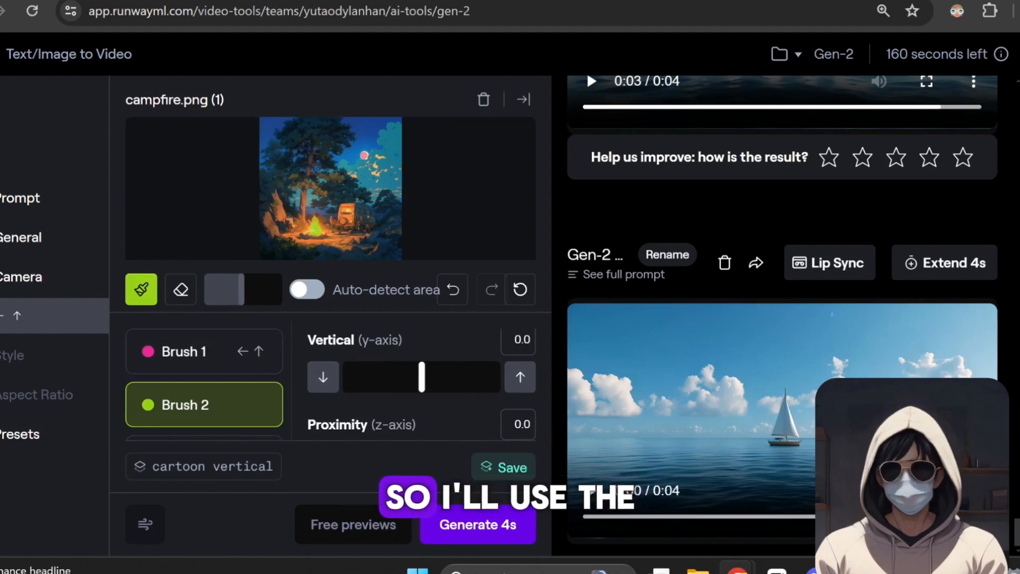
scroll(372, 323, "down", 3)
left_click_drag(346, 381, 384, 390)
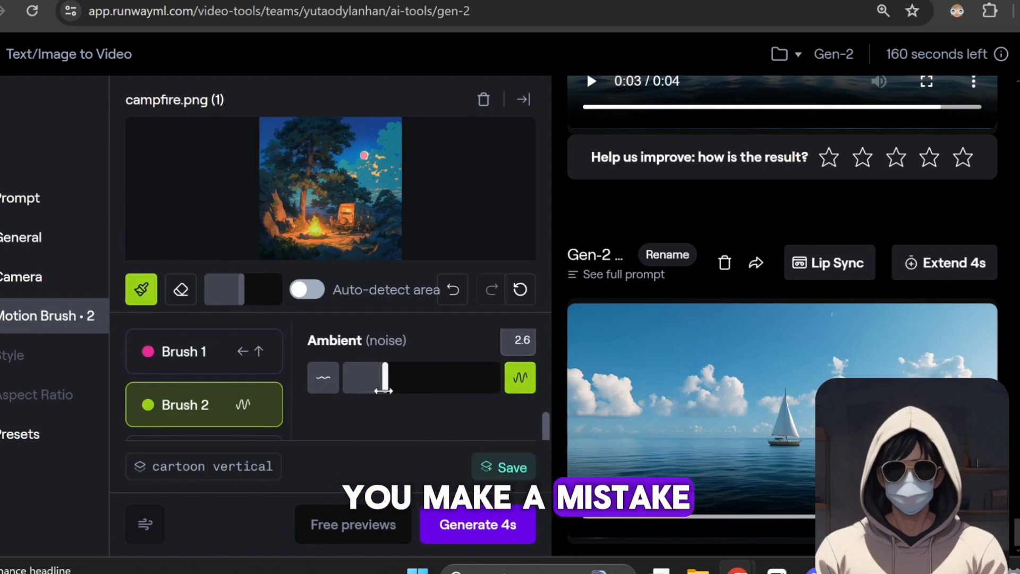
left_click(180, 316)
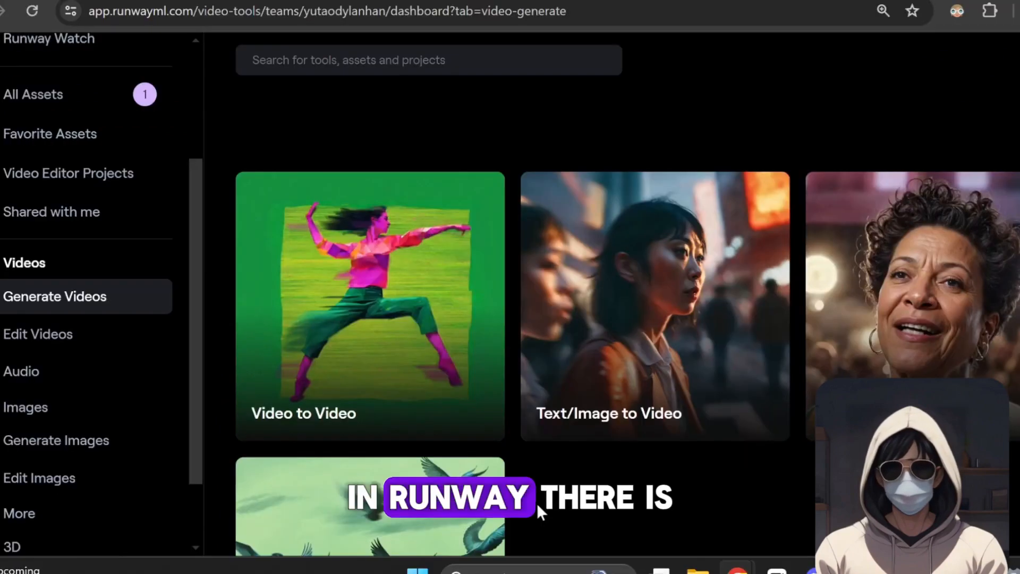
Open the Video to Video tool from the video generation tools on the dashboard
mouse_move(428, 297)
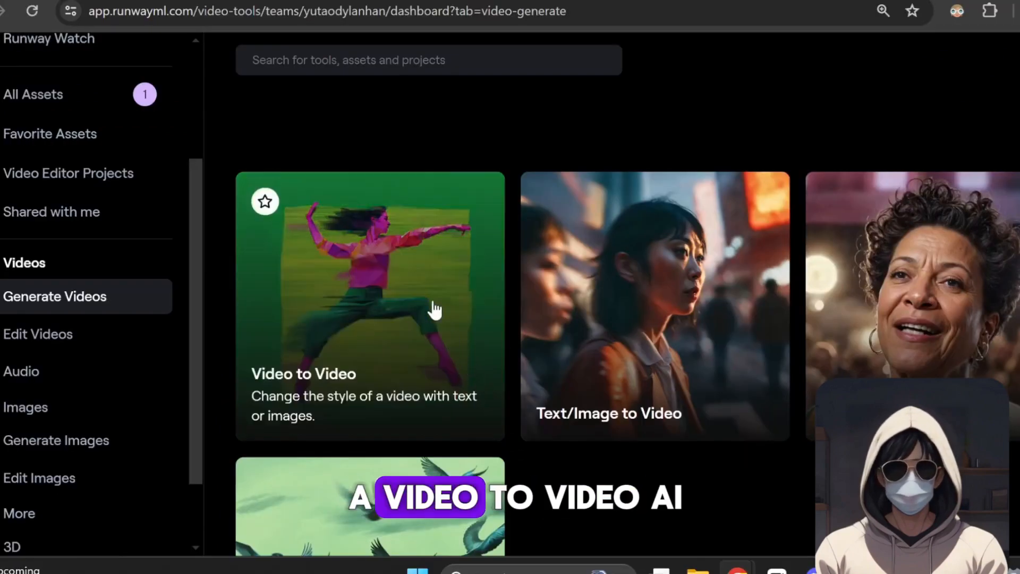